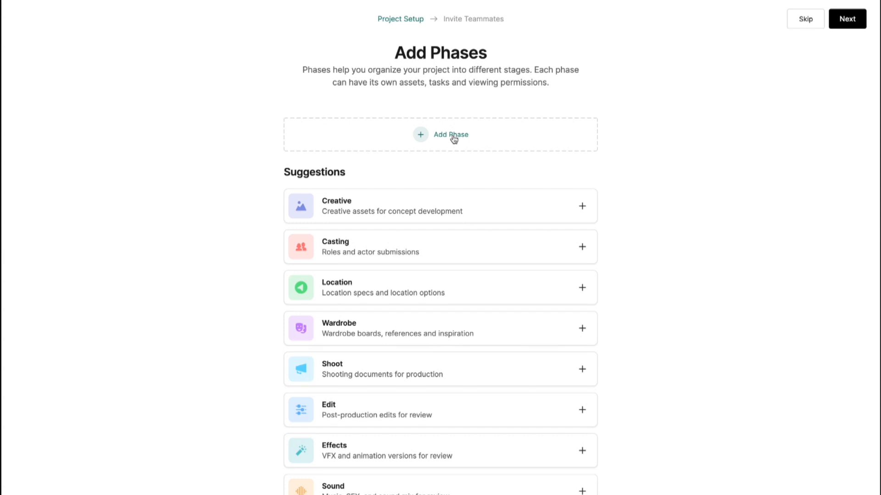
# Create an indigo Planning phase described as 'Planning and organization stage'.
pyautogui.click(452, 136)
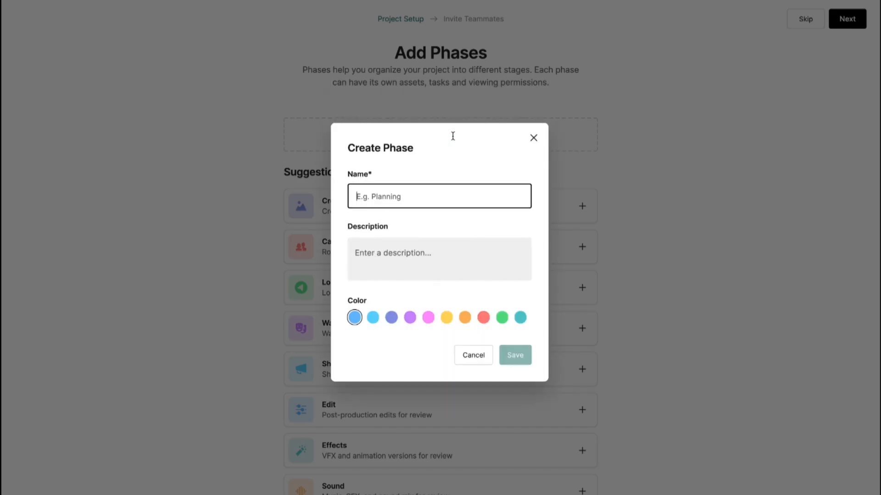
pyautogui.write('Planning')
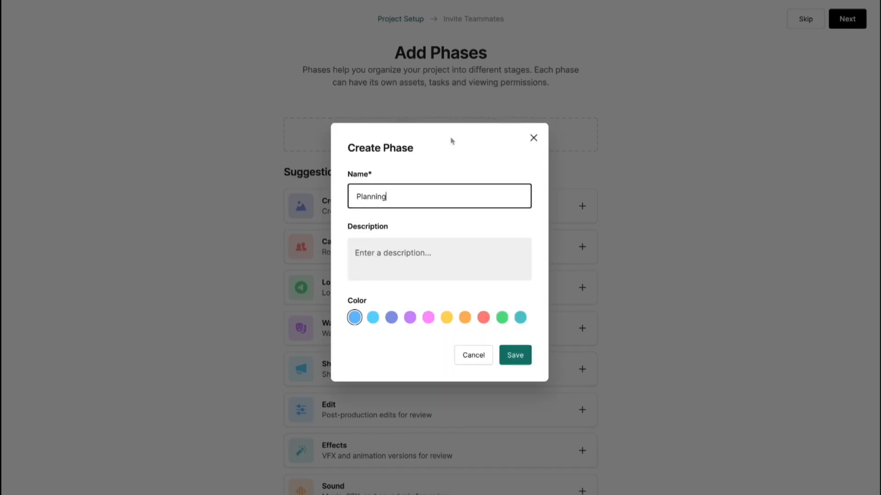
pyautogui.click(398, 257)
pyautogui.write('Planning and organization stage')
pyautogui.click(391, 317)
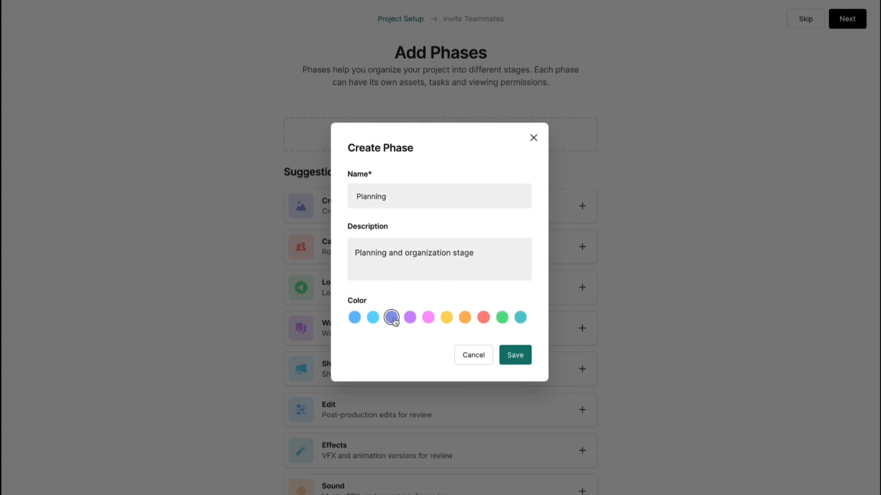
pyautogui.click(515, 361)
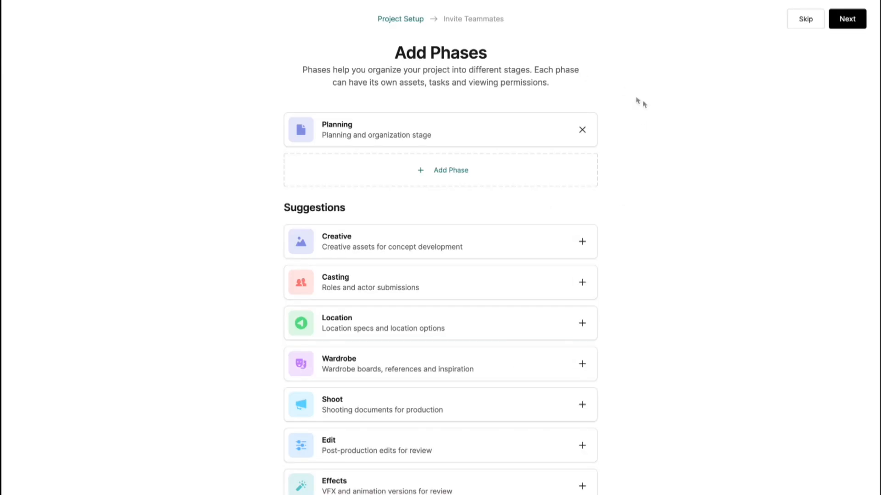
# Add the suggested Casting, Location and Shoot phases.
pyautogui.scroll(-2, 617, 225)
pyautogui.scroll(2, 618, 224)
pyautogui.click(410, 285)
pyautogui.click(396, 329)
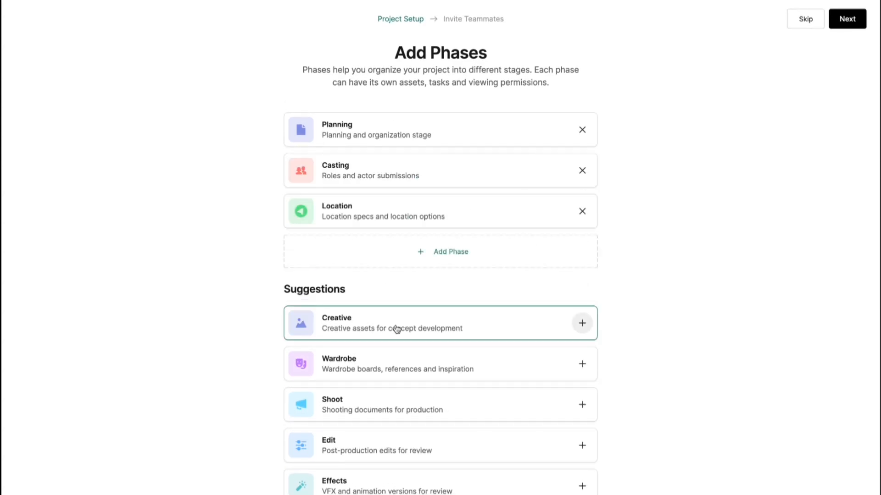
pyautogui.click(391, 409)
# Create a green Post-Production phase and move Location above Casting.
pyautogui.click(450, 296)
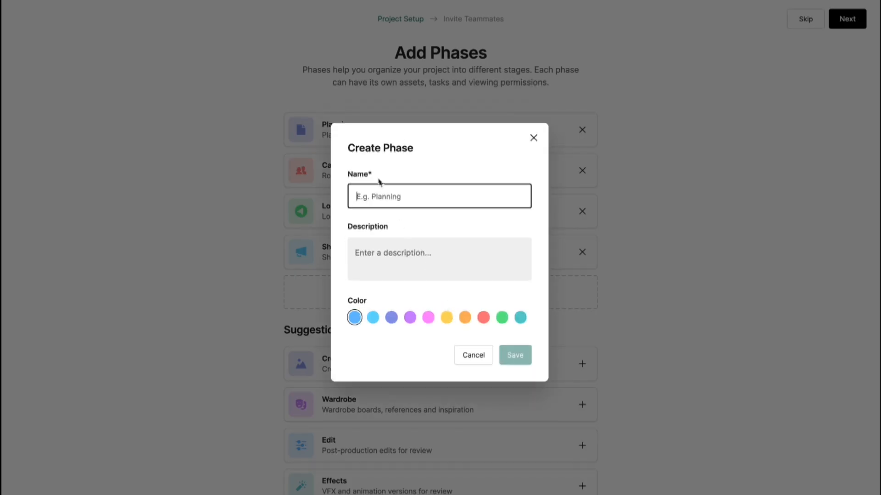
pyautogui.write('Post-Production')
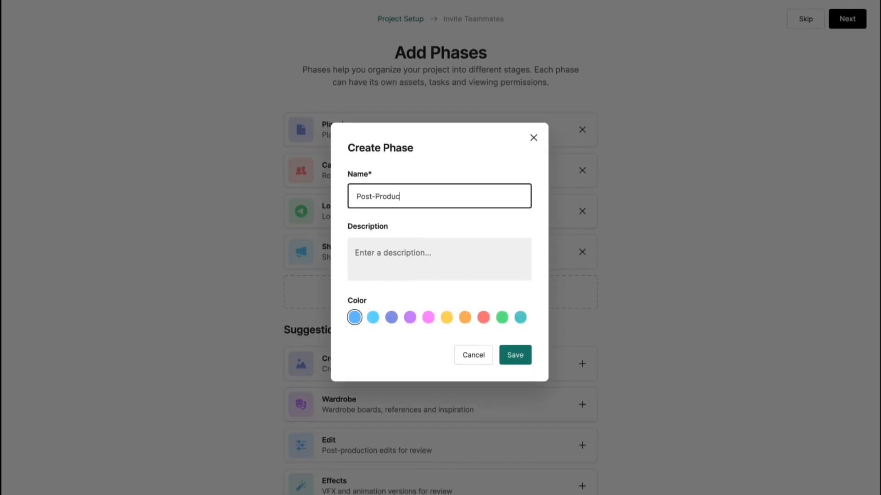
pyautogui.click(501, 317)
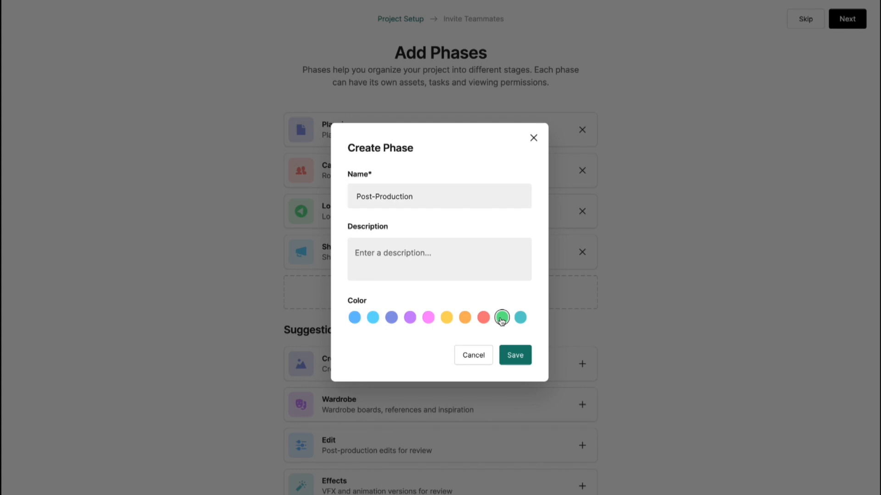
pyautogui.click(523, 356)
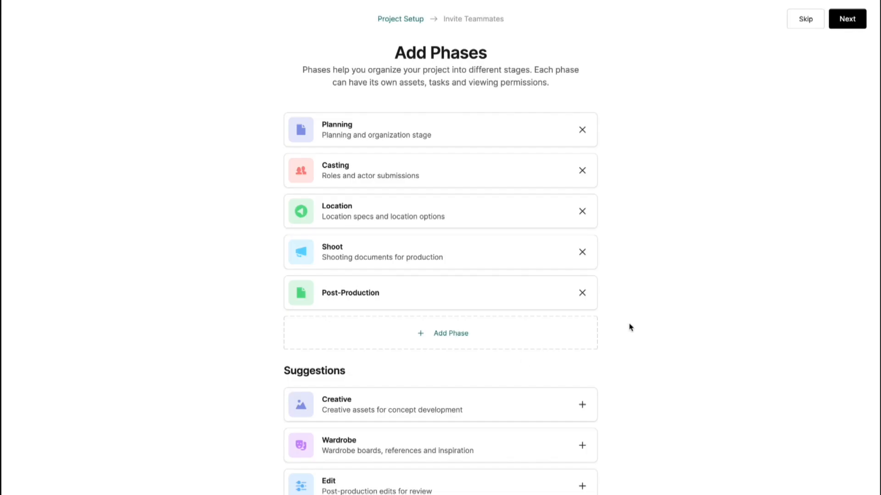
pyautogui.moveTo(409, 220); pyautogui.dragTo(408, 175)
pyautogui.moveTo(383, 123); pyautogui.dragTo(404, 127)
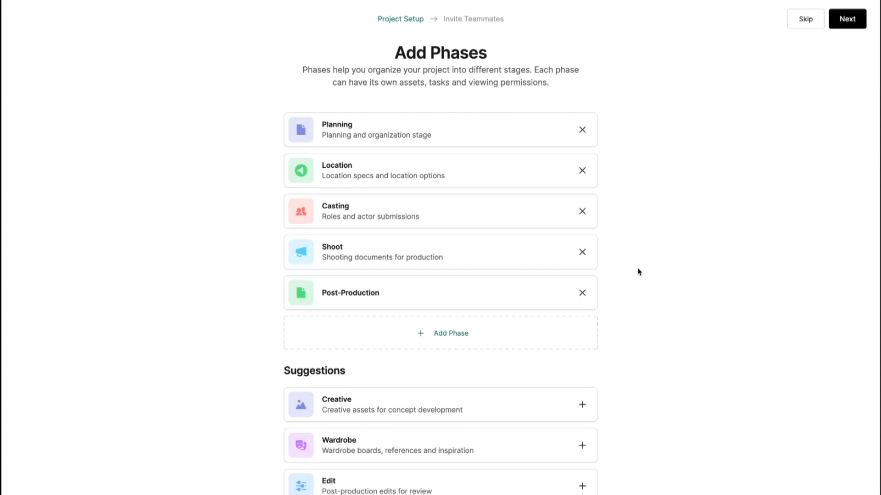
# Skip inviting teammates, finish setup, and move Casting up right after Planning in the sidebar.
pyautogui.click(848, 22)
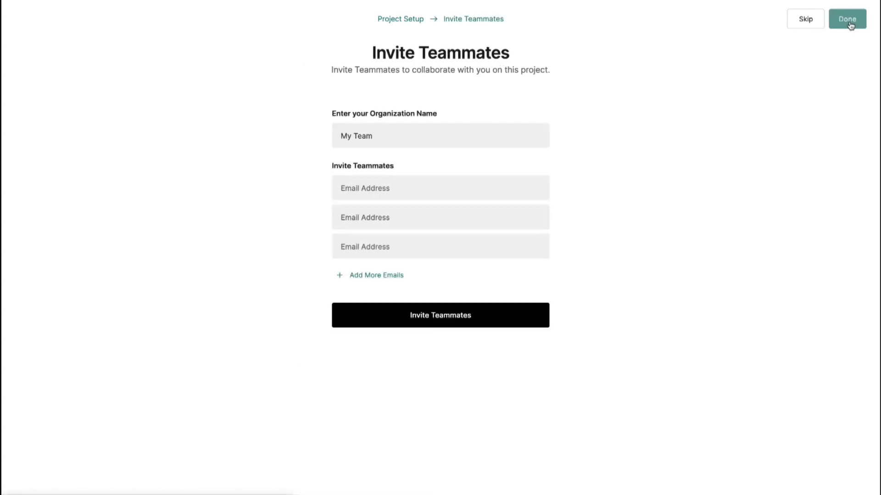
pyautogui.click(851, 26)
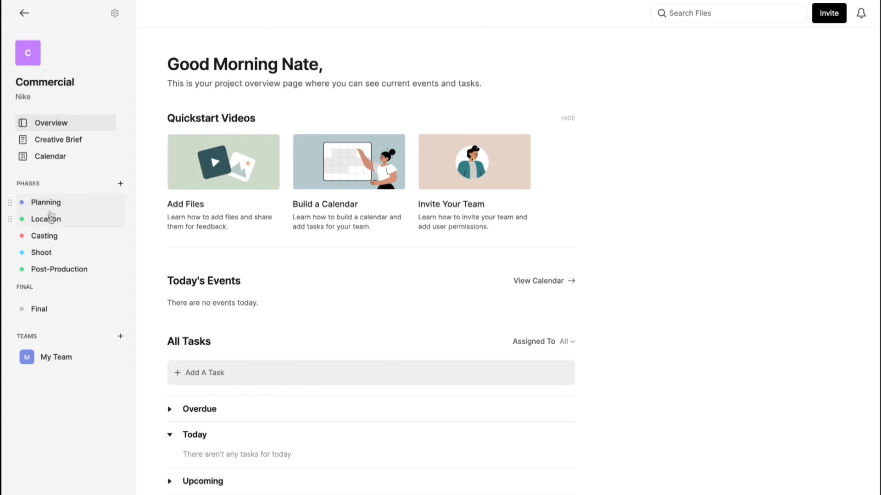
pyautogui.moveTo(52, 243)
pyautogui.mouseDown()
pyautogui.moveTo(51, 213)
pyautogui.moveTo(52, 226)
pyautogui.mouseUp()
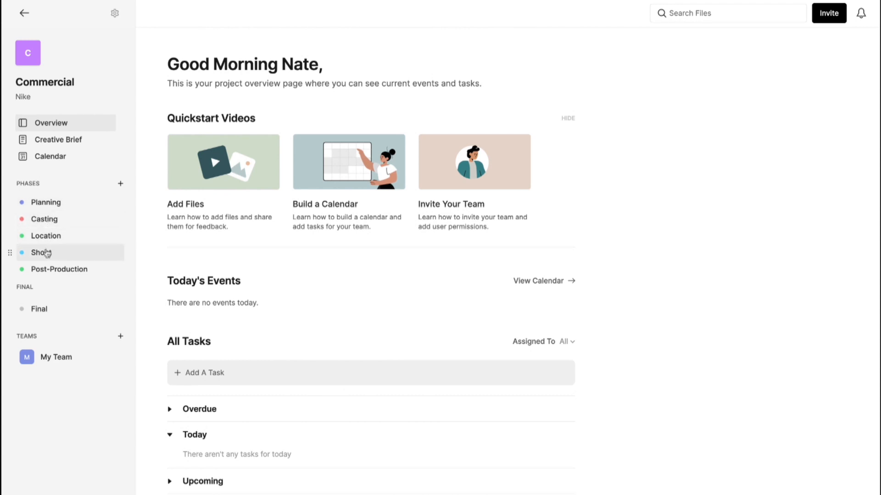
pyautogui.moveTo(49, 209)
pyautogui.mouseDown()
pyautogui.moveTo(48, 229)
pyautogui.moveTo(57, 201)
pyautogui.mouseUp()
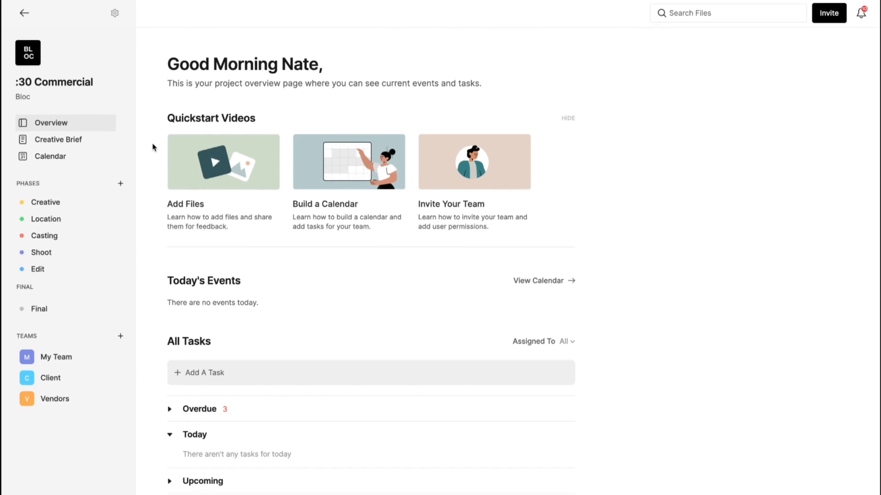
# Browse the Creative, Location, Casting and Shoot phases, then show the Add content options.
pyautogui.click(61, 205)
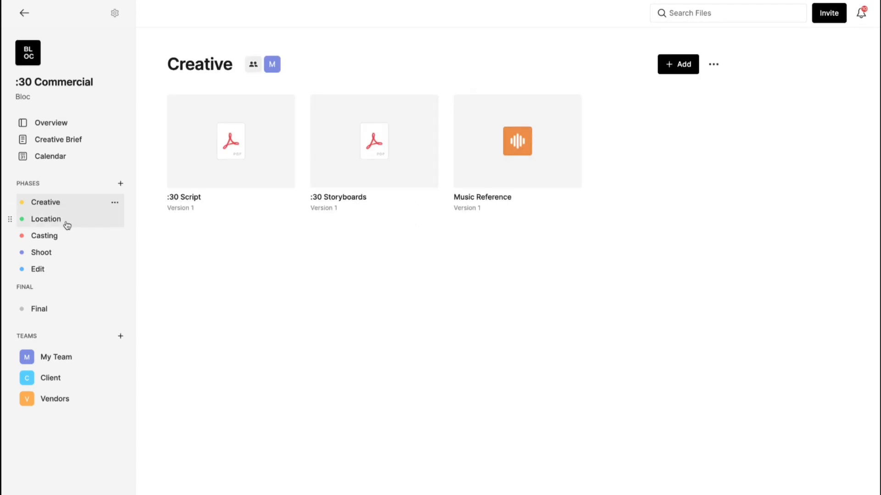
pyautogui.click(64, 223)
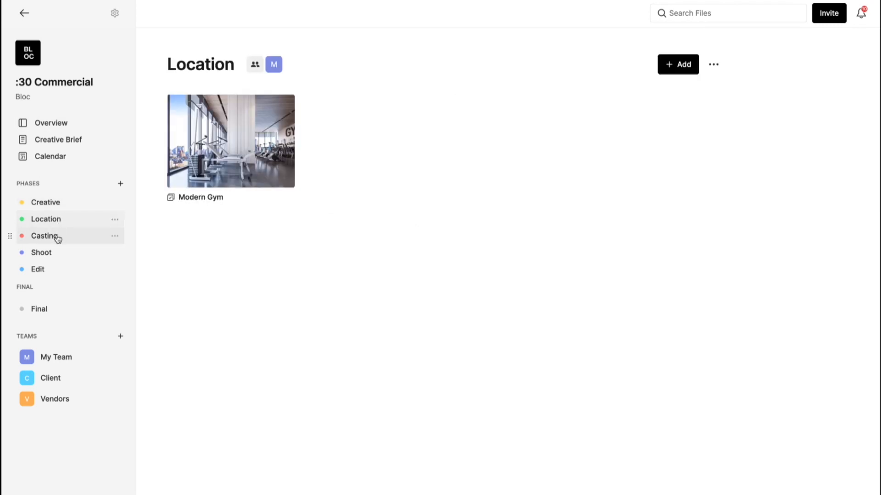
pyautogui.click(57, 237)
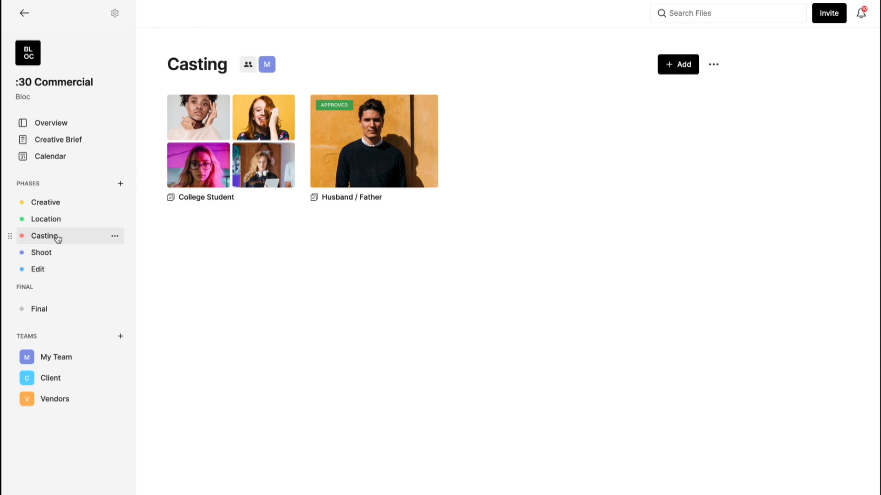
pyautogui.click(47, 259)
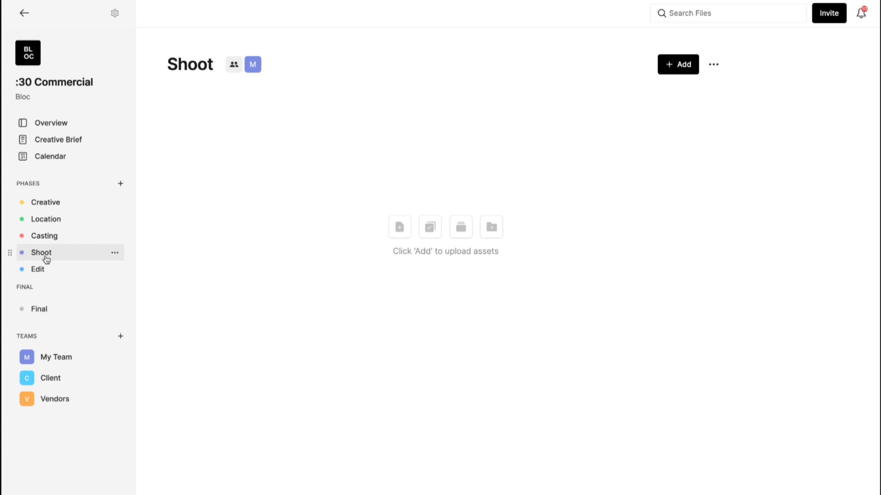
pyautogui.click(54, 242)
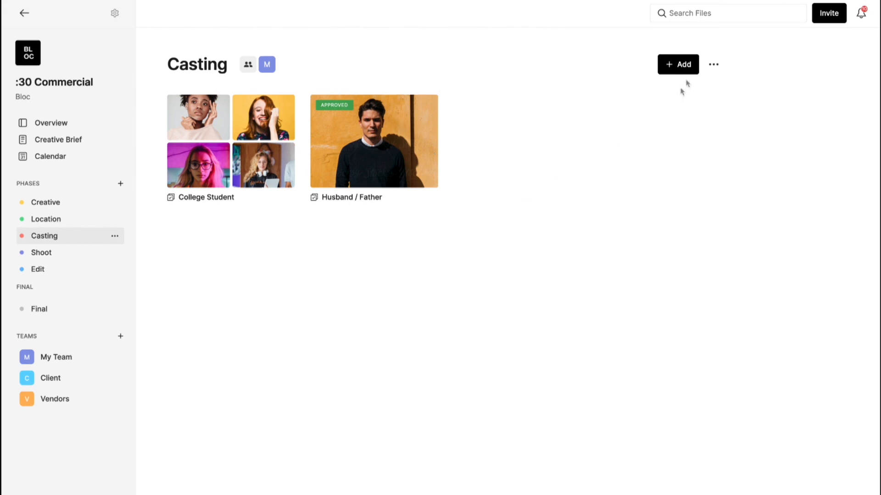
pyautogui.click(688, 65)
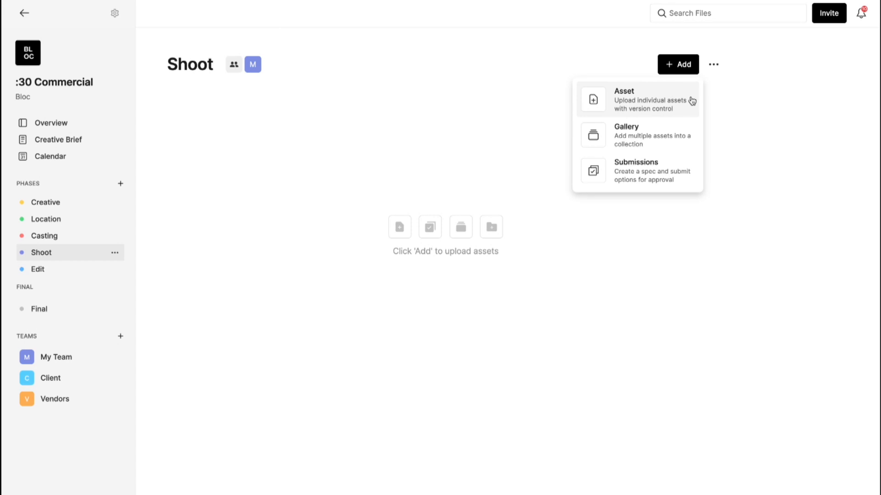
# Upload the car mp4 to the Shoot phase as an asset named 'Car Commercial'.
pyautogui.click(691, 101)
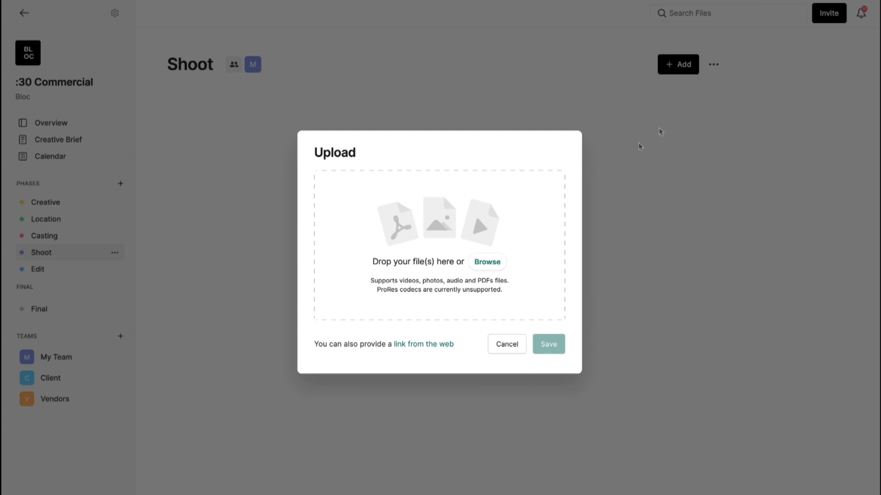
pyautogui.click(488, 263)
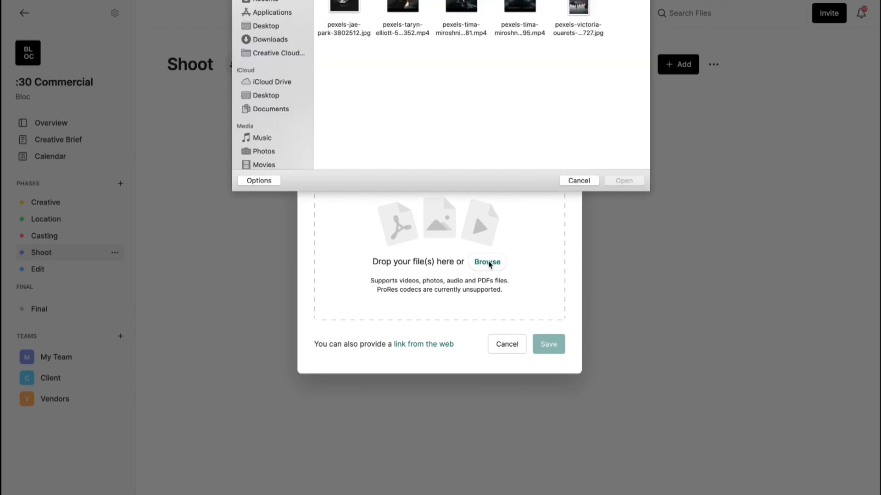
pyautogui.click(472, 15)
pyautogui.click(622, 181)
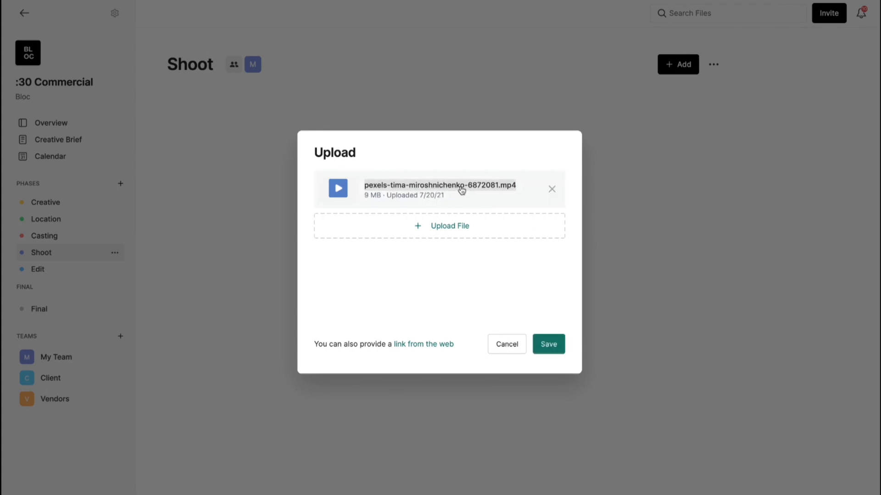
pyautogui.click(461, 188)
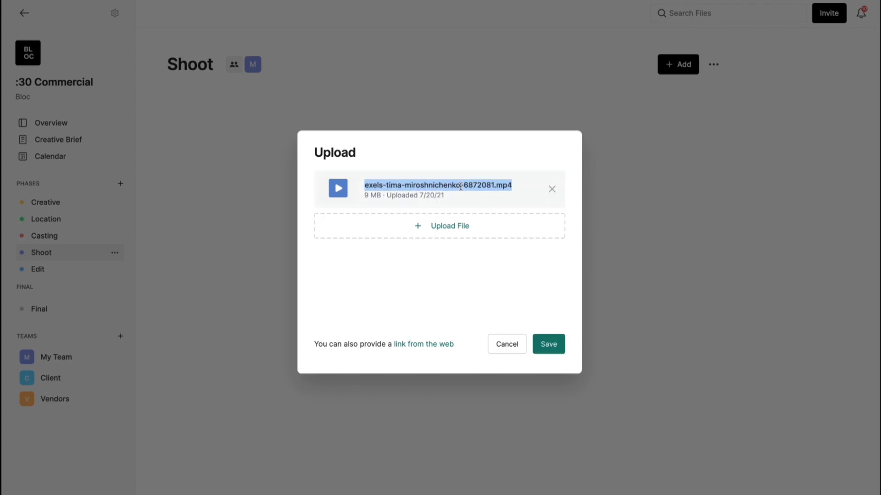
pyautogui.write('Car Commercial')
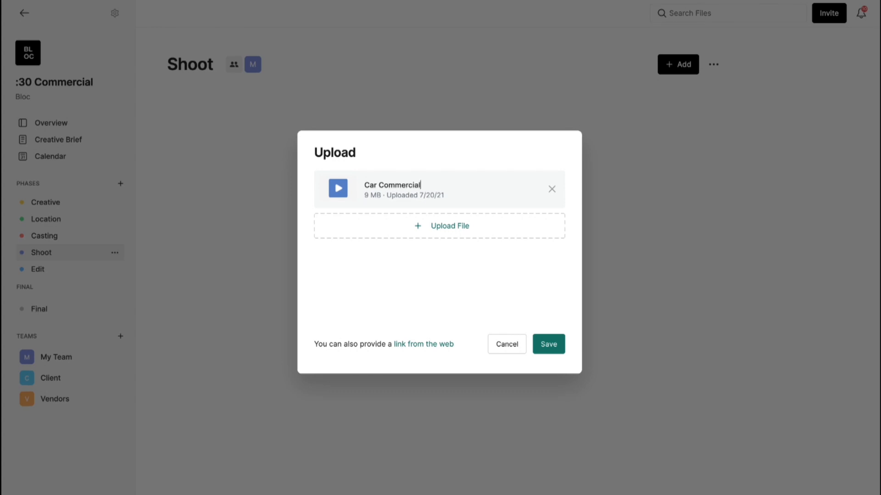
pyautogui.click(549, 344)
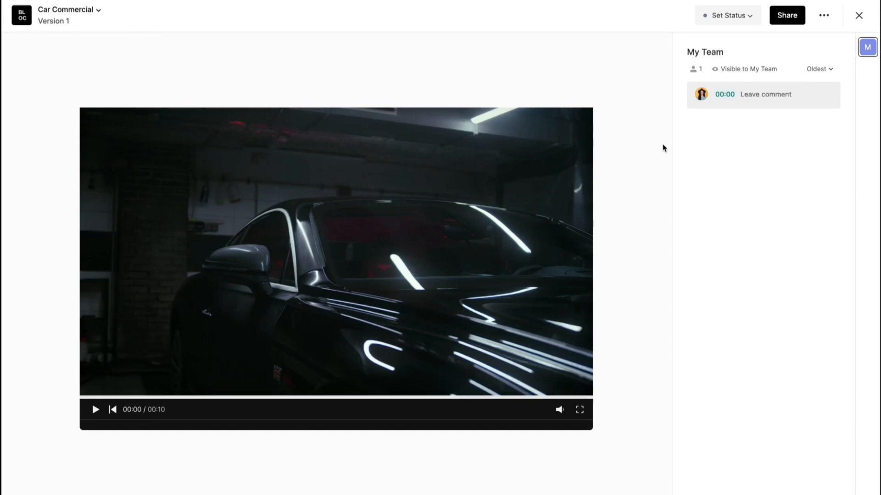
pyautogui.click(94, 15)
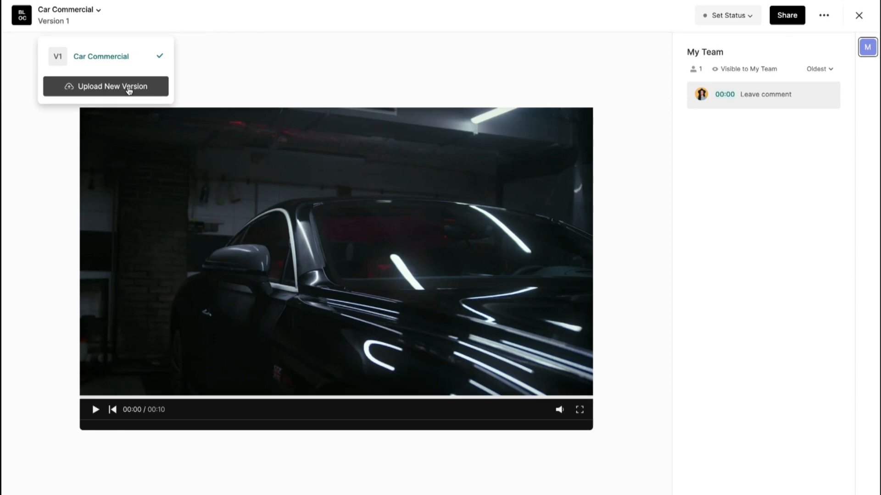
pyautogui.click(210, 73)
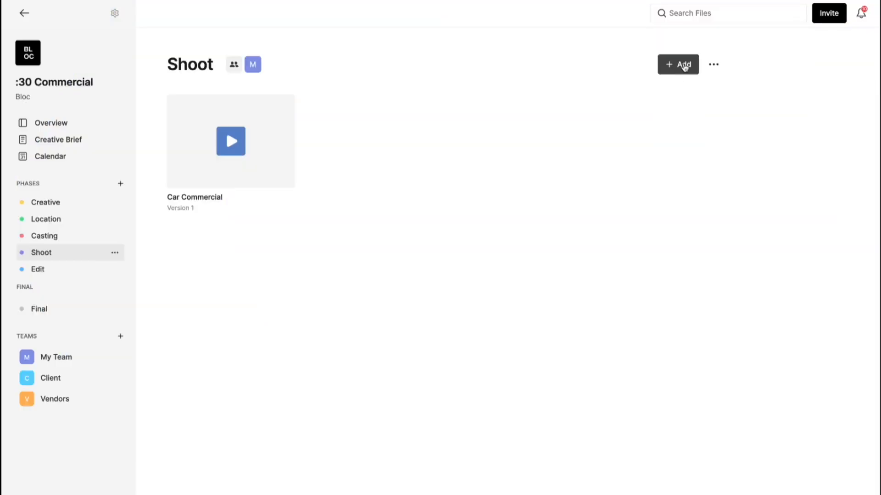
# Select the four pexels photos and videos for a bulk asset upload.
pyautogui.click(682, 65)
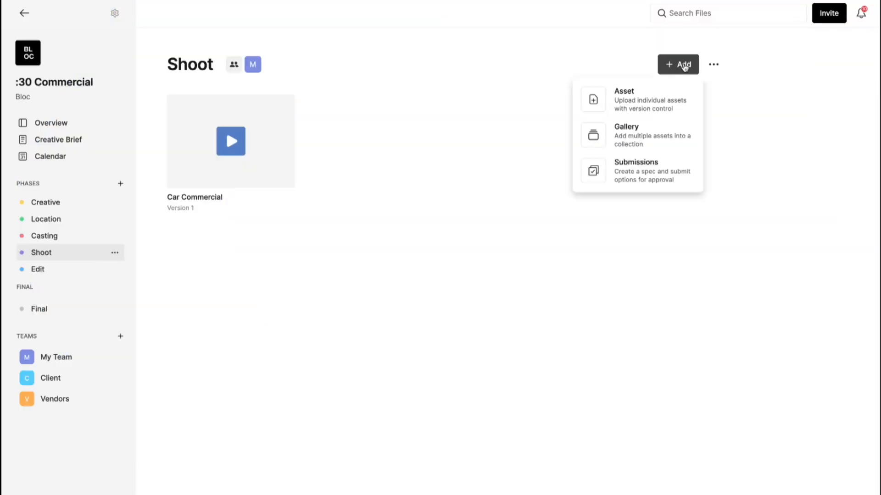
pyautogui.click(676, 116)
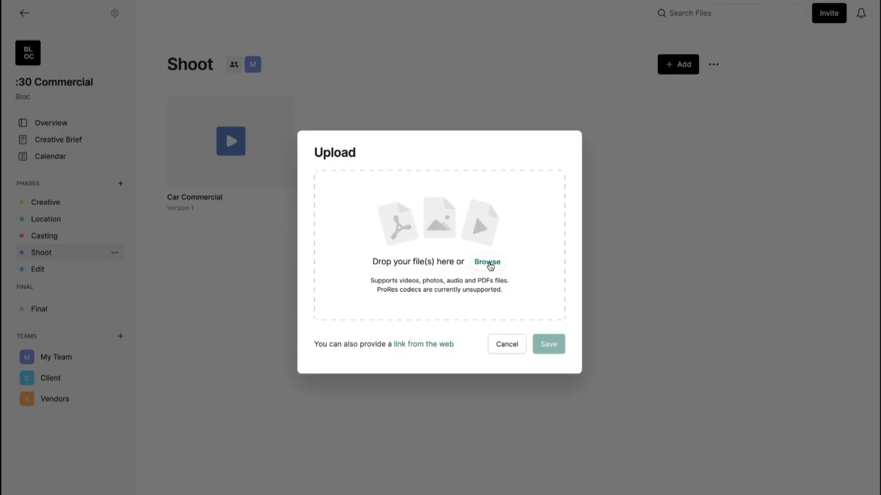
pyautogui.click(489, 263)
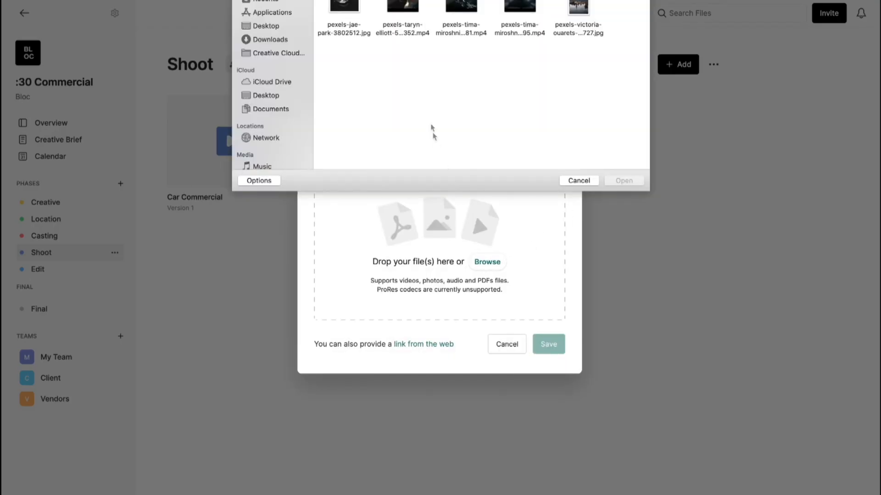
pyautogui.click(413, 9)
pyautogui.keyDown('super'); pyautogui.click(355, 13); pyautogui.keyUp('super')
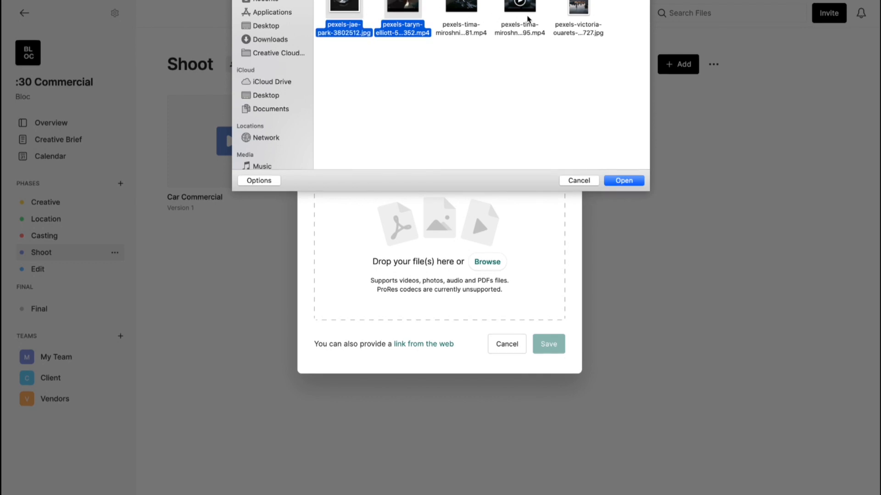
pyautogui.keyDown('super'); pyautogui.click(531, 16); pyautogui.keyUp('super')
pyautogui.click(624, 181)
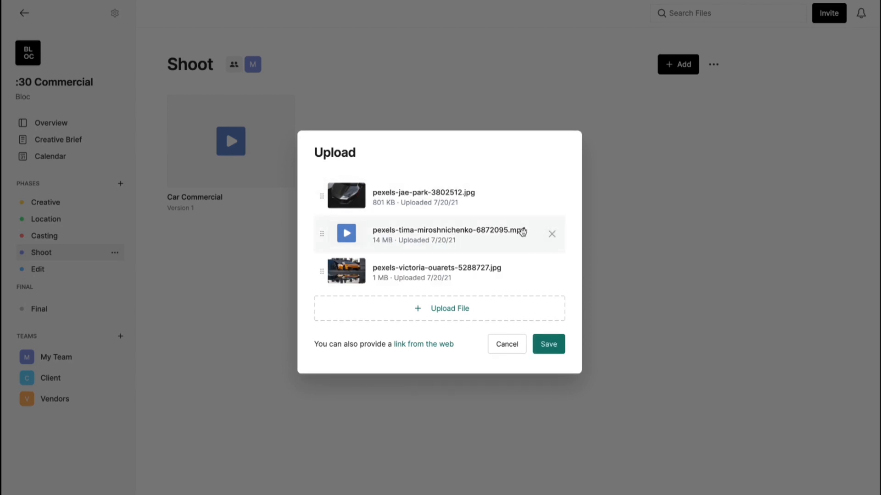
# Move pexels-jae-park-3802512.jpg to the top of the upload list and save.
pyautogui.scroll(1, 522, 232)
pyautogui.scroll(1, 523, 231)
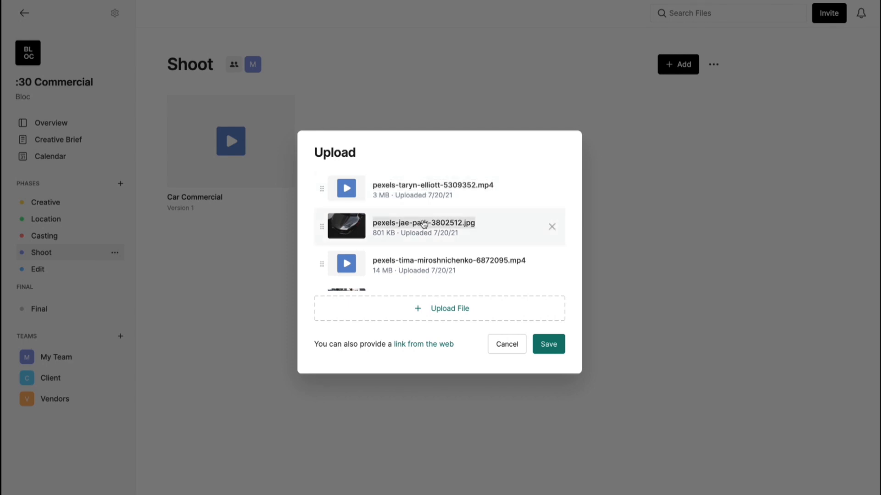
pyautogui.moveTo(322, 188); pyautogui.dragTo(322, 223)
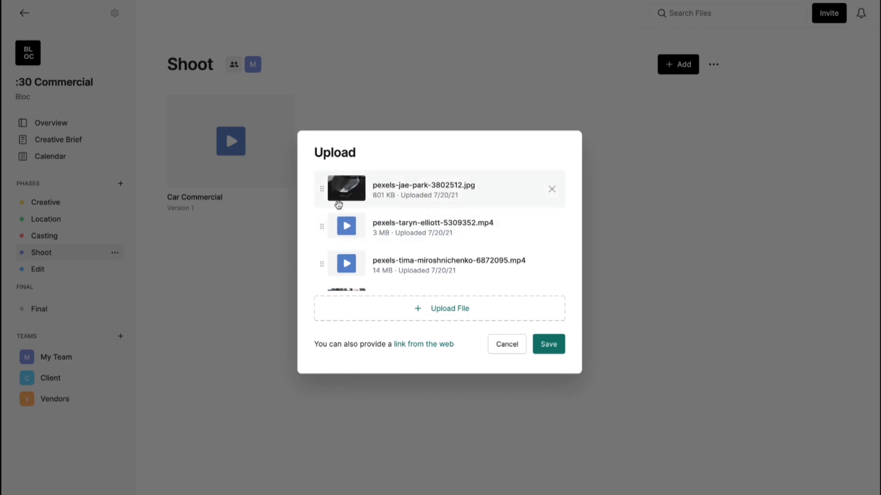
pyautogui.click(549, 349)
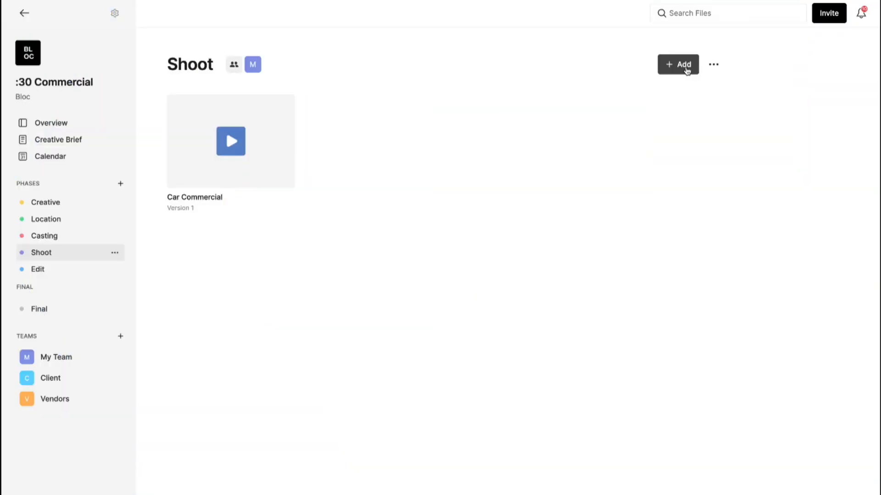
# Start a gallery titled 'Car Photos' containing the numbered car PNGs.
pyautogui.click(687, 69)
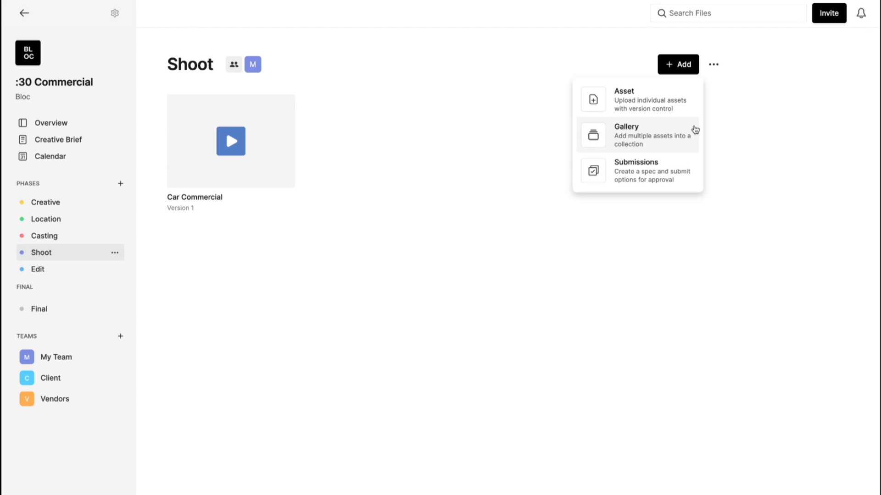
pyautogui.click(695, 130)
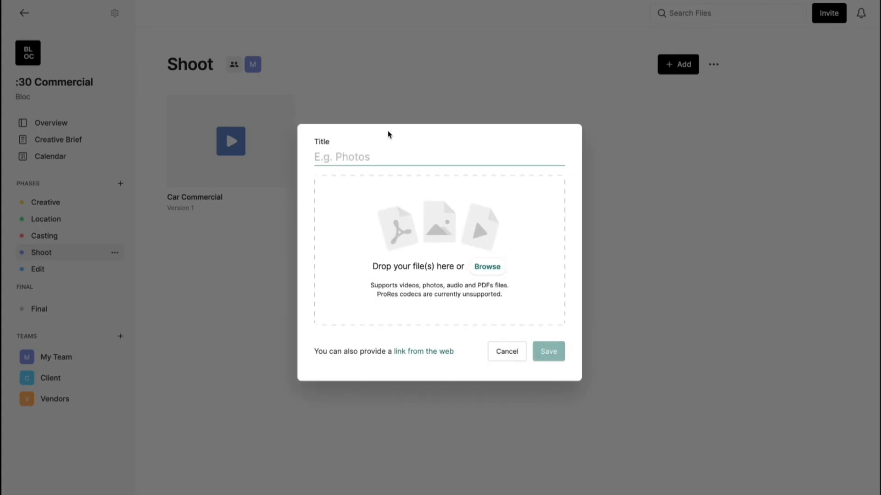
pyautogui.write('Car Photos')
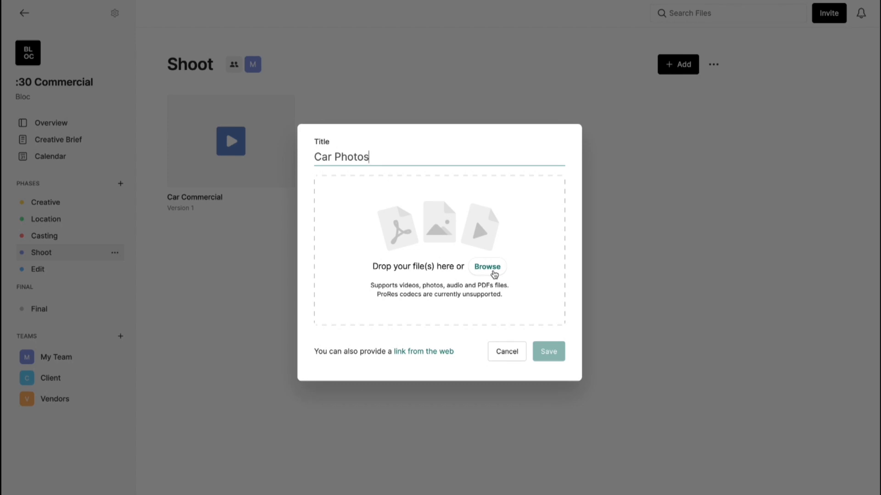
pyautogui.click(494, 275)
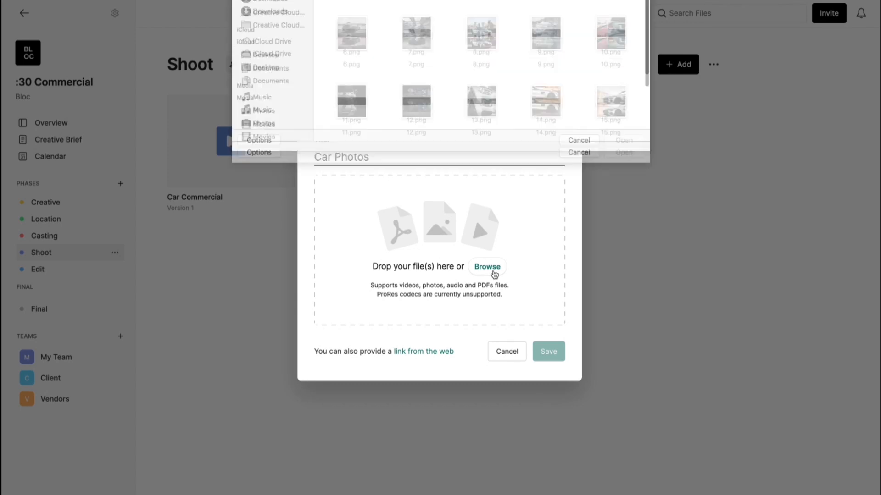
pyautogui.moveTo(325, 79); pyautogui.dragTo(640, 154)
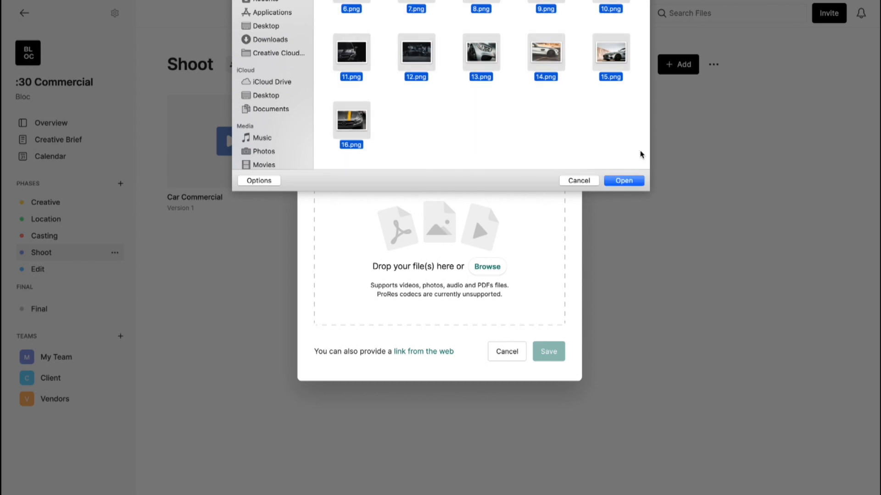
pyautogui.click(627, 180)
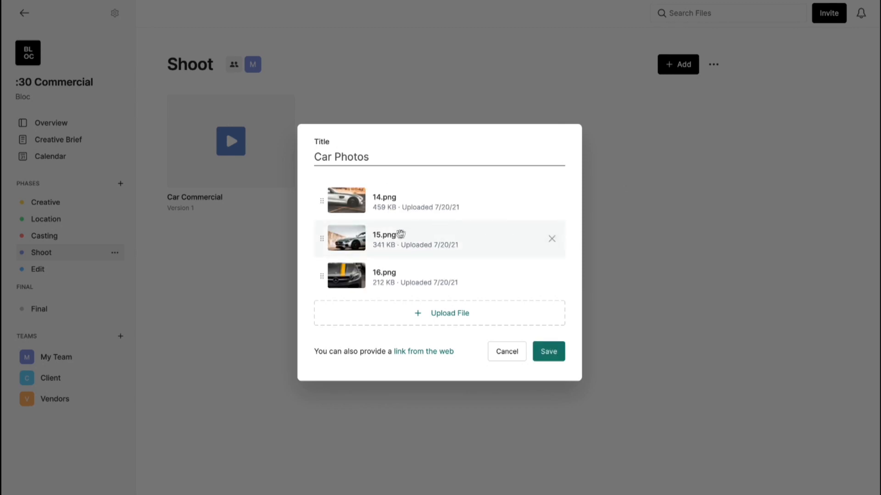
# Rename 1.png to 'Hero Shot' and save the gallery.
pyautogui.scroll(10, 387, 237)
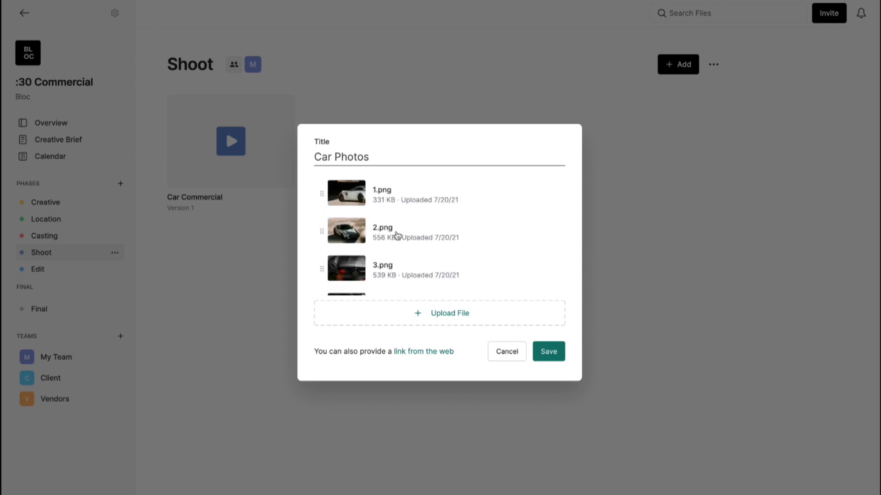
pyautogui.click(383, 193)
pyautogui.write('Hero Shot')
pyautogui.press('Return')
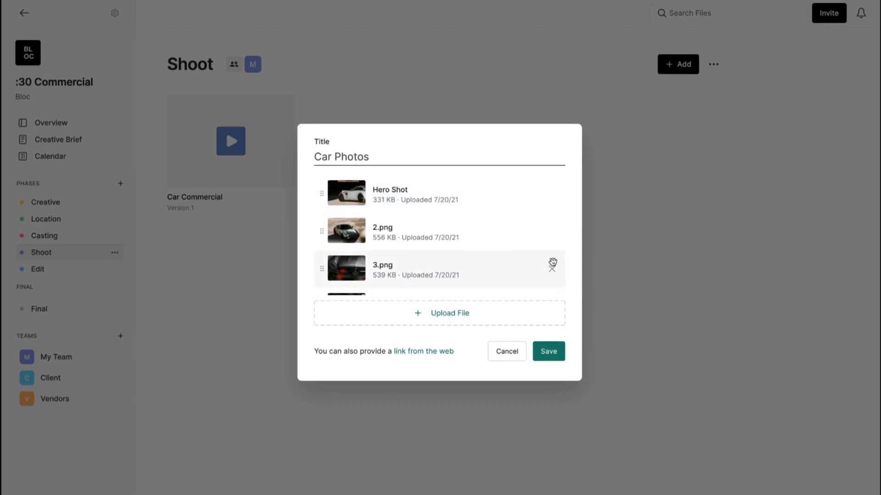
pyautogui.click(553, 349)
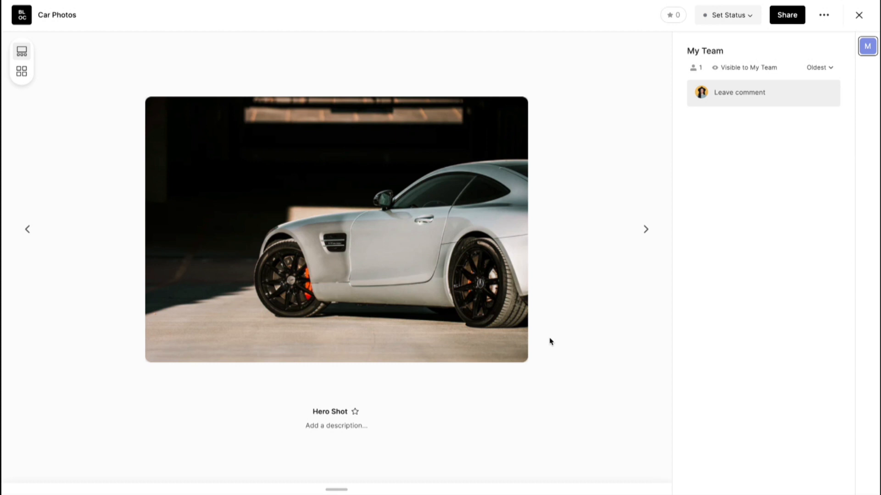
# Advance to 3.png and preview all car photos in the thumbnail strip and grid.
pyautogui.click(646, 229)
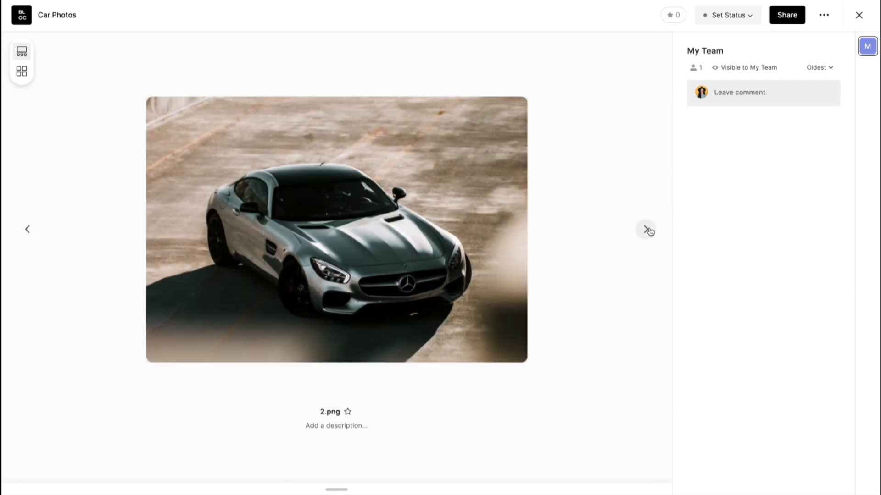
pyautogui.click(646, 230)
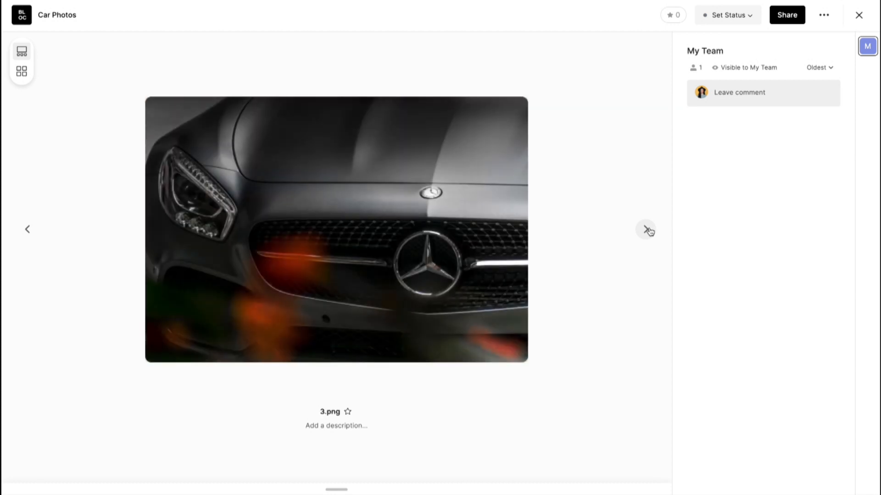
pyautogui.click(337, 490)
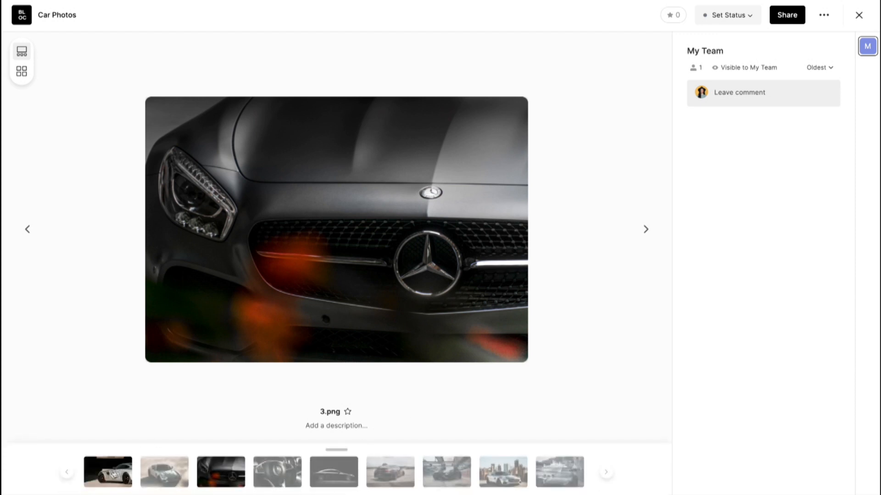
pyautogui.click(605, 473)
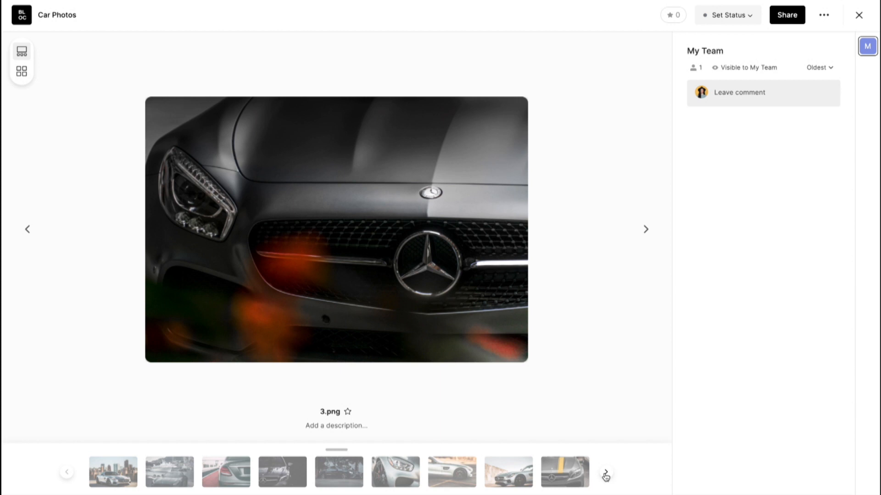
pyautogui.click(22, 72)
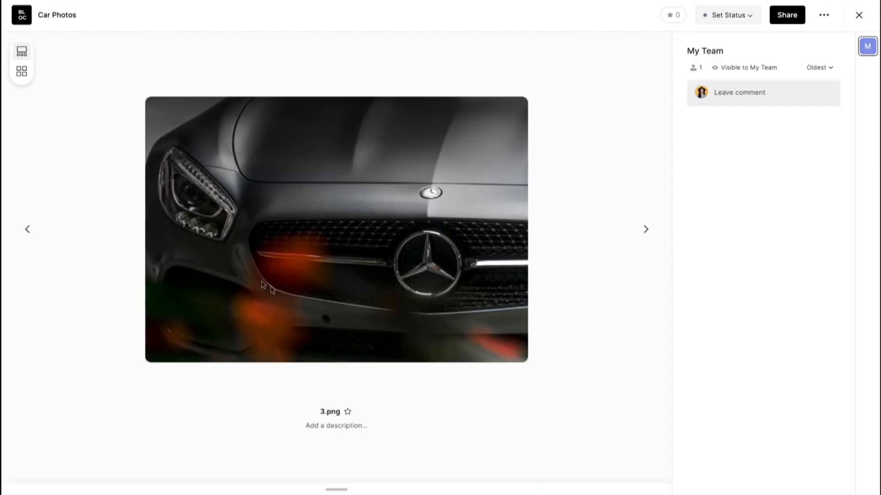
pyautogui.click(338, 430)
pyautogui.write('Grill')
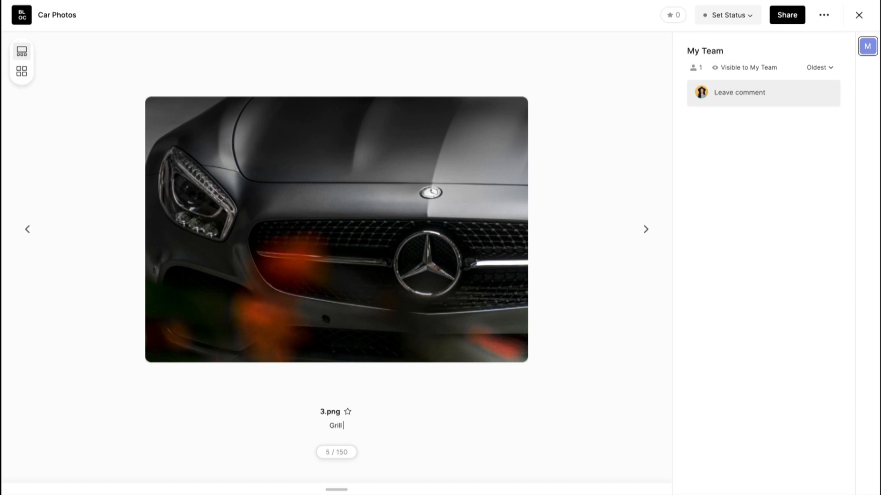
pyautogui.write(' of the car.')
pyautogui.click(517, 373)
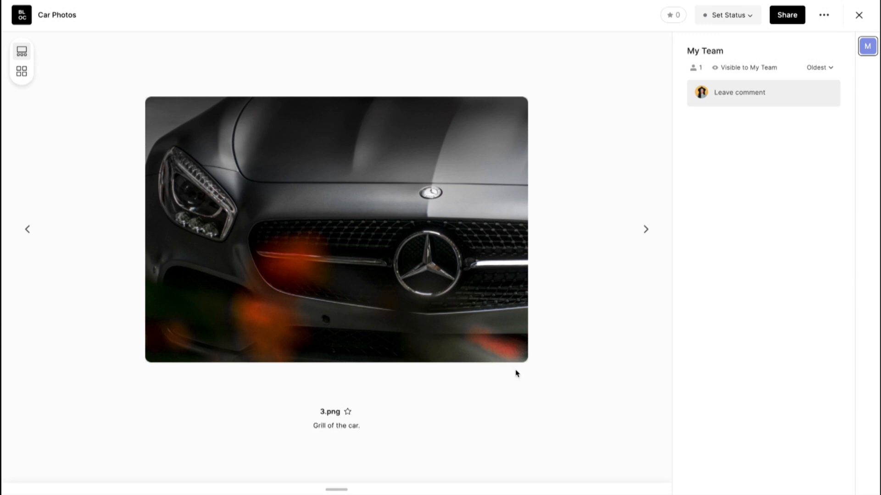
pyautogui.click(27, 229)
pyautogui.click(644, 231)
pyautogui.click(759, 95)
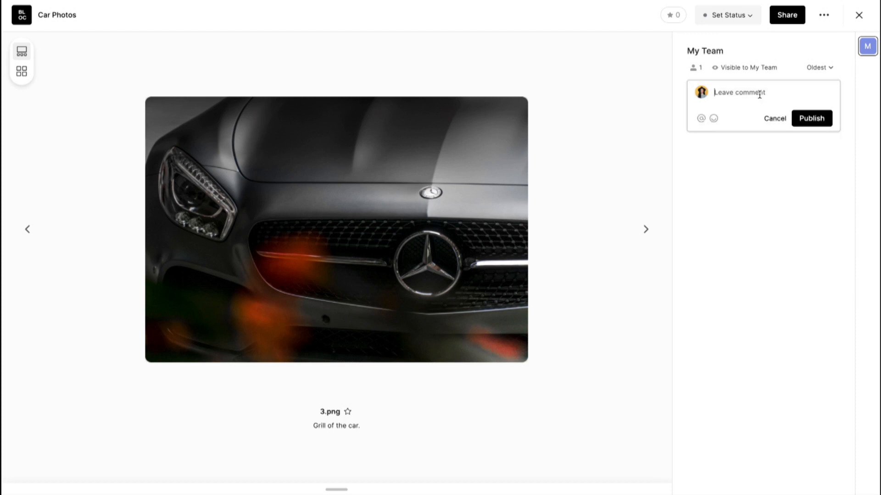
pyautogui.write('Great shot')
pyautogui.click(821, 120)
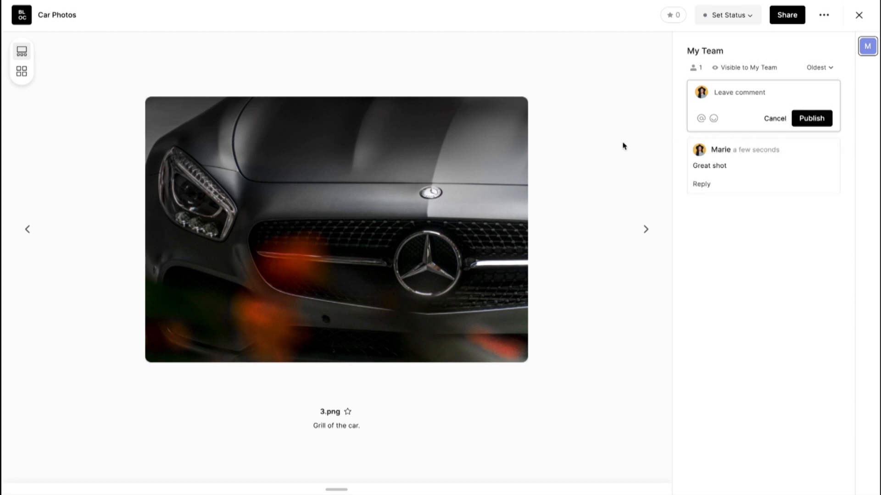
pyautogui.click(646, 231)
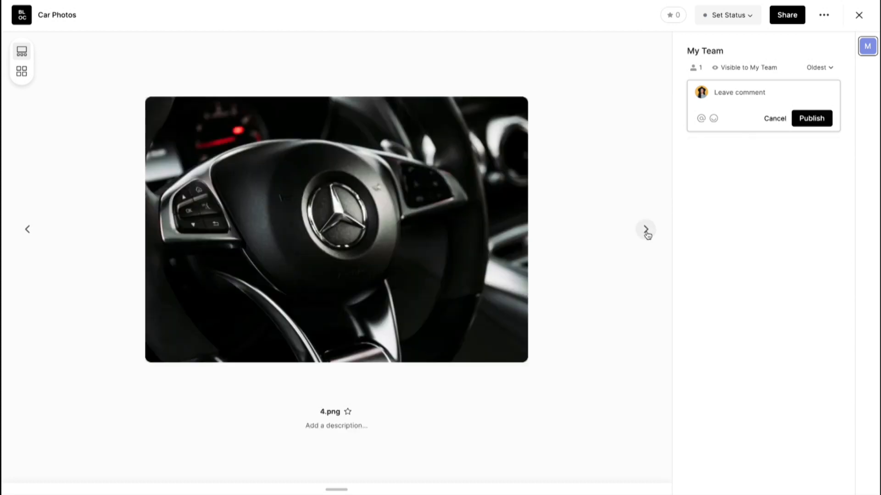
pyautogui.click(646, 230)
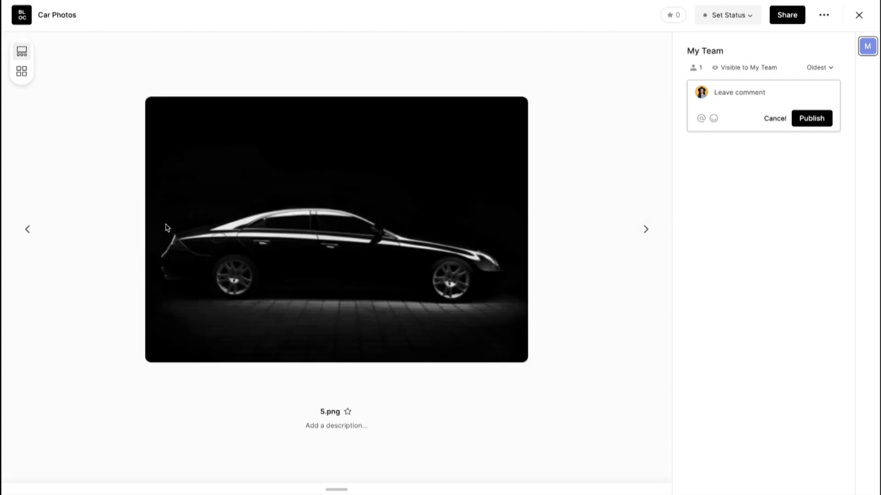
pyautogui.click(28, 231)
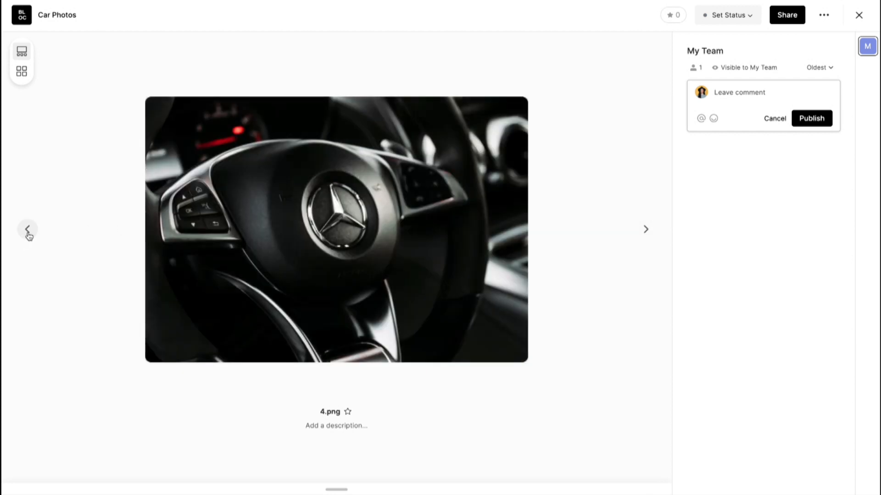
pyautogui.click(28, 230)
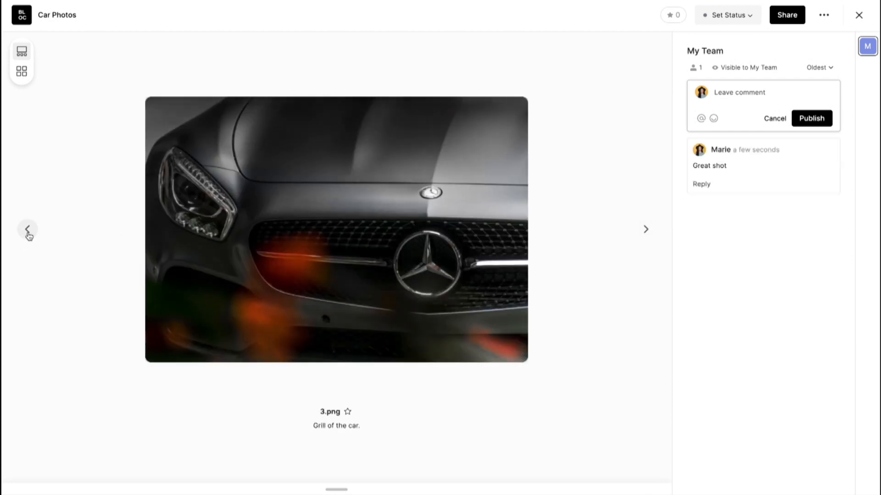
# Mark the photo Approved, then open the Car Photos Edit Gallery dialog.
pyautogui.click(750, 18)
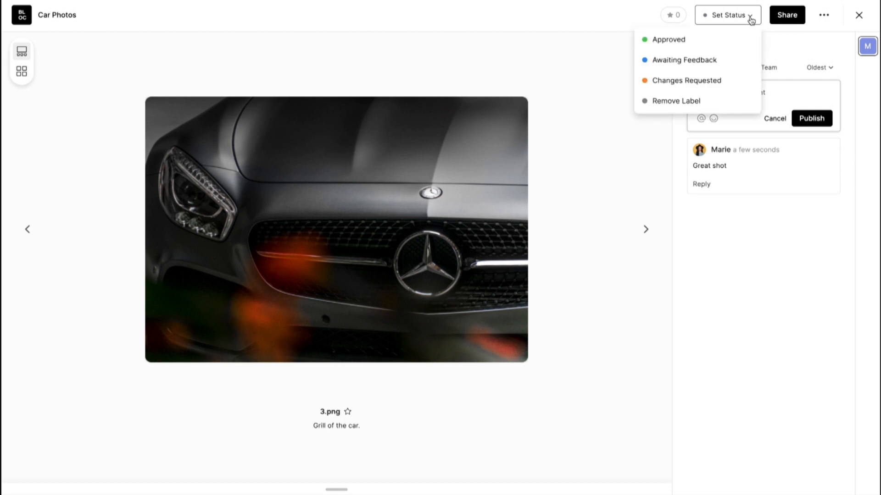
pyautogui.click(683, 41)
pyautogui.click(858, 16)
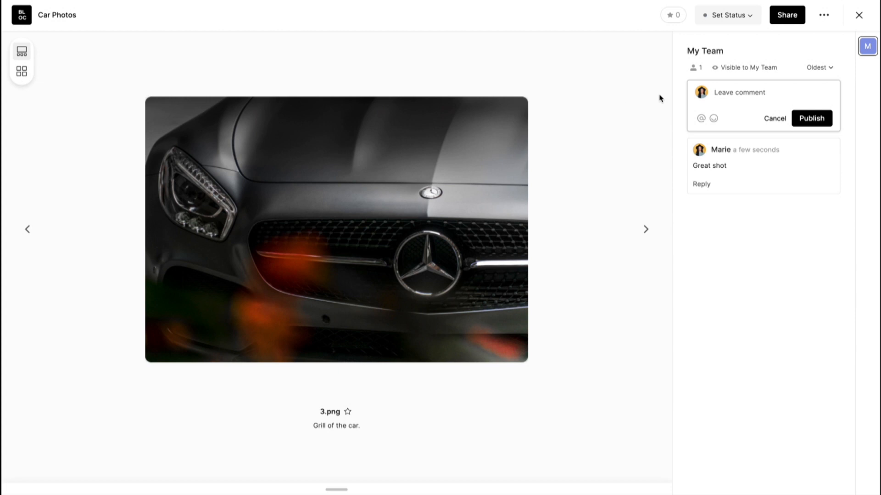
pyautogui.click(823, 16)
pyautogui.click(796, 39)
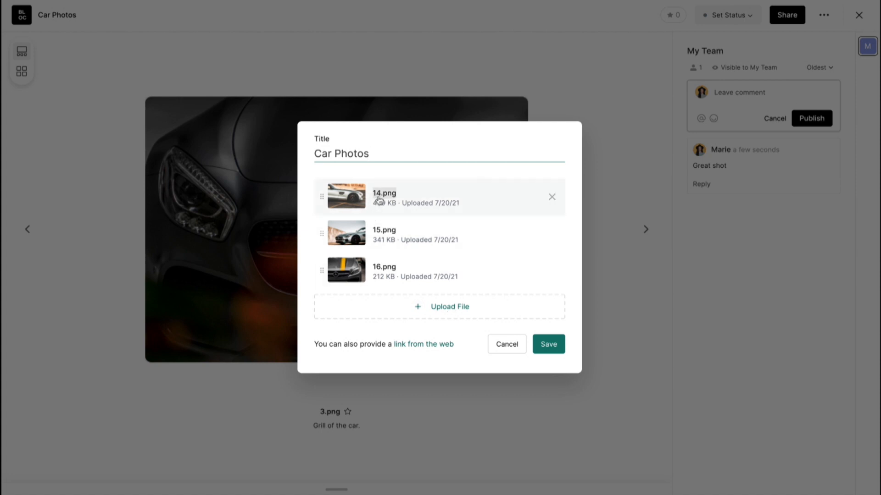
# Drag 15.png above 14.png in the gallery file list and save.
pyautogui.scroll(1, 357, 249)
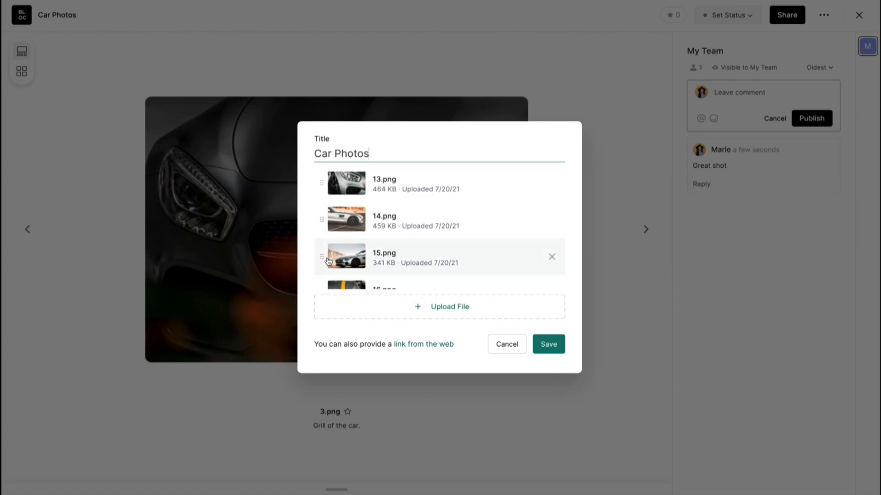
pyautogui.moveTo(322, 258); pyautogui.dragTo(323, 230)
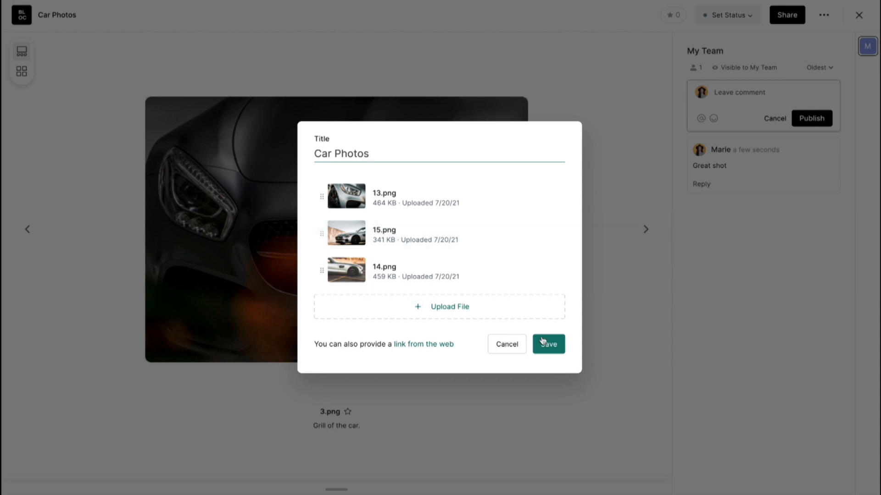
pyautogui.click(551, 353)
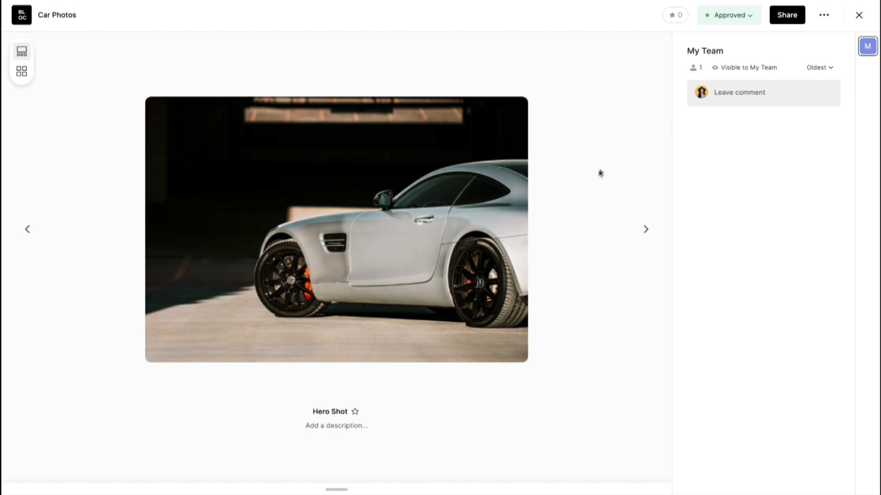
# Share Car Photos through a private review link with a password set, then copy the link.
pyautogui.click(792, 16)
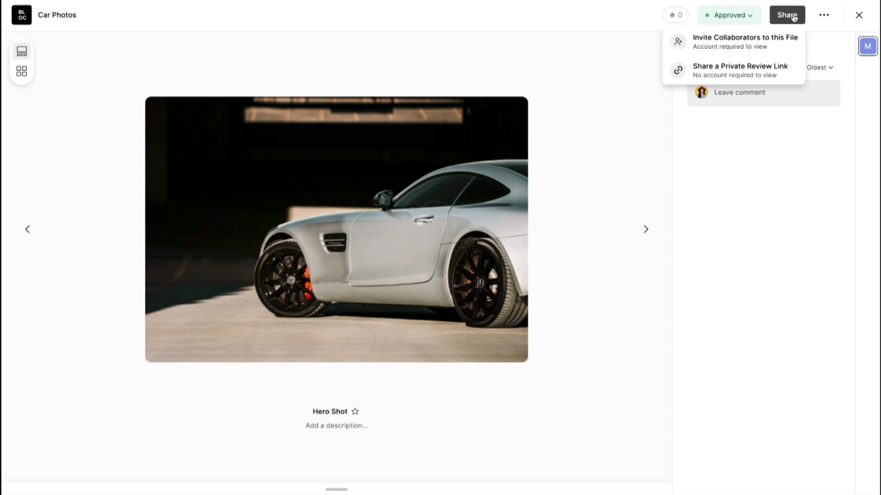
pyautogui.click(723, 70)
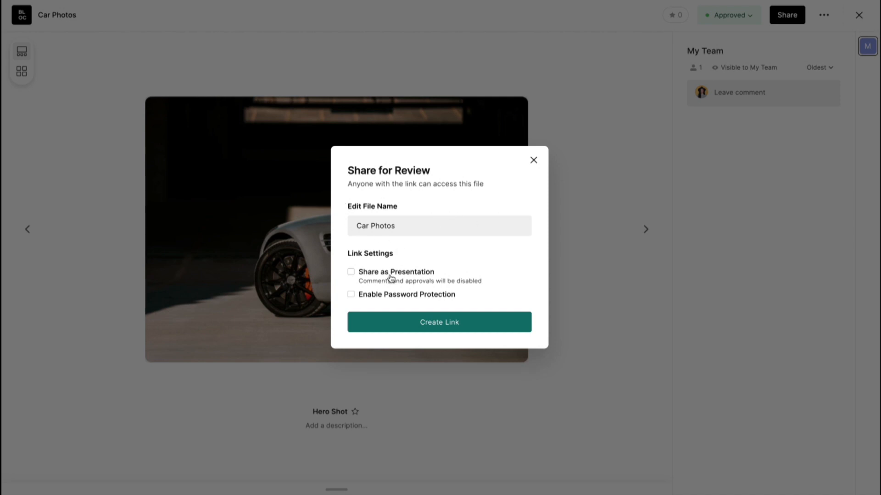
pyautogui.click(389, 297)
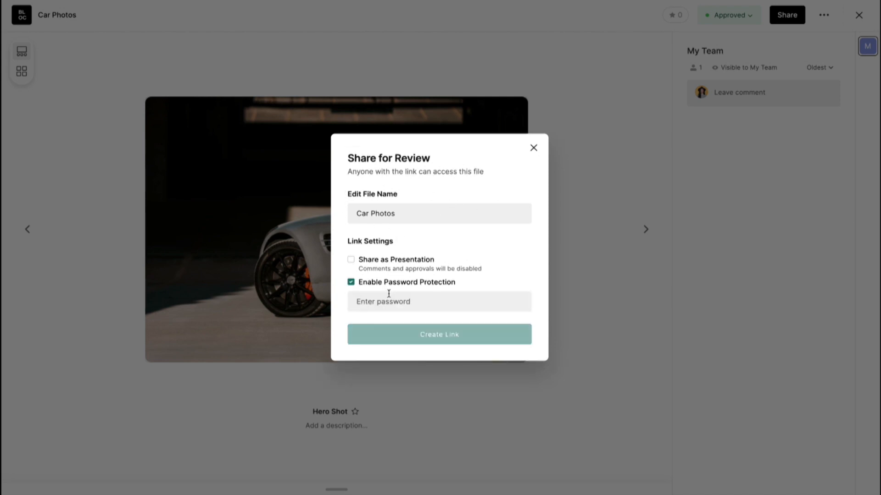
pyautogui.click(385, 301)
pyautogui.write('pw')
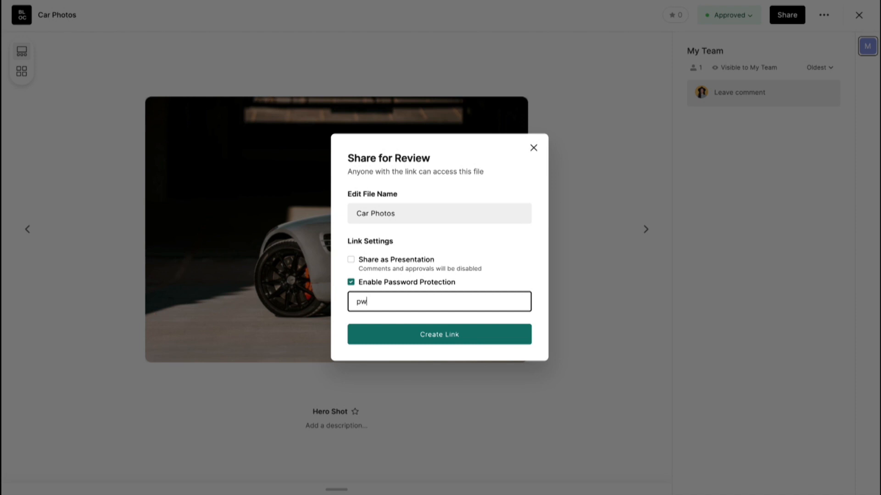
pyautogui.click(460, 338)
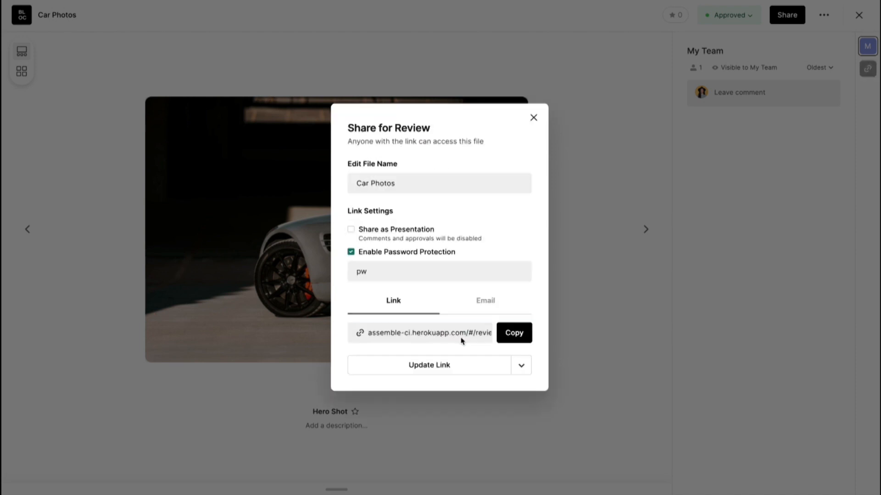
pyautogui.click(514, 335)
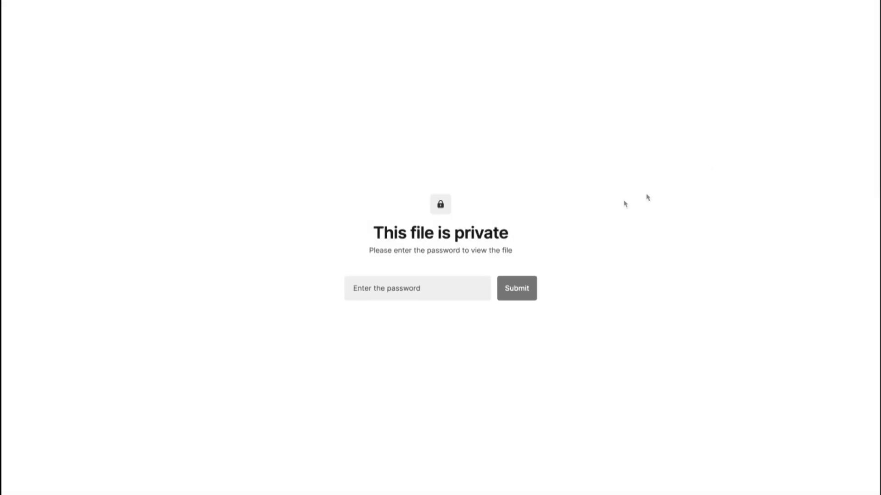
# Unlock the shared review link by entering its password.
pyautogui.click(426, 291)
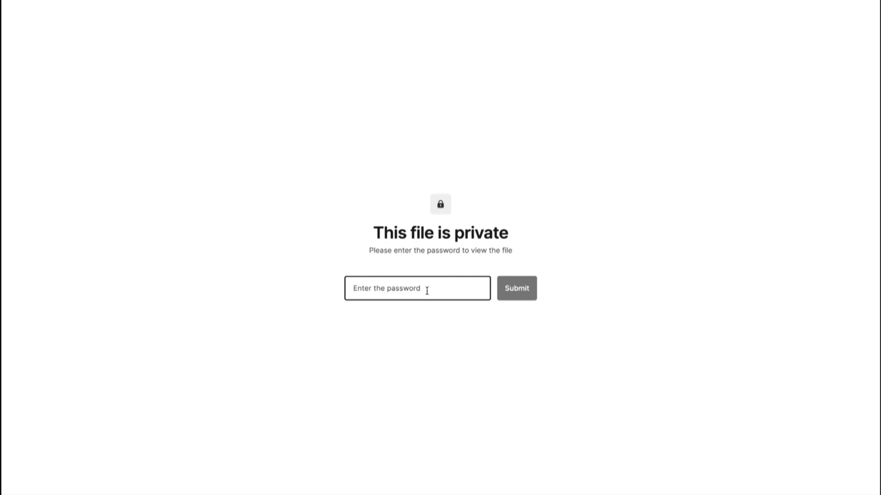
pyautogui.write('••')
pyautogui.press('Return')
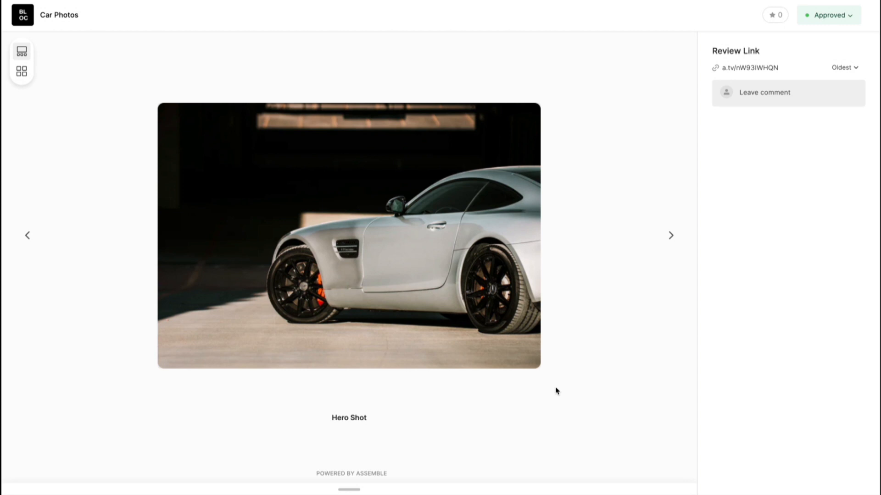
# Browse the Car Photos gallery: next photo, thumbnail strip, grid view, then single view.
pyautogui.click(670, 235)
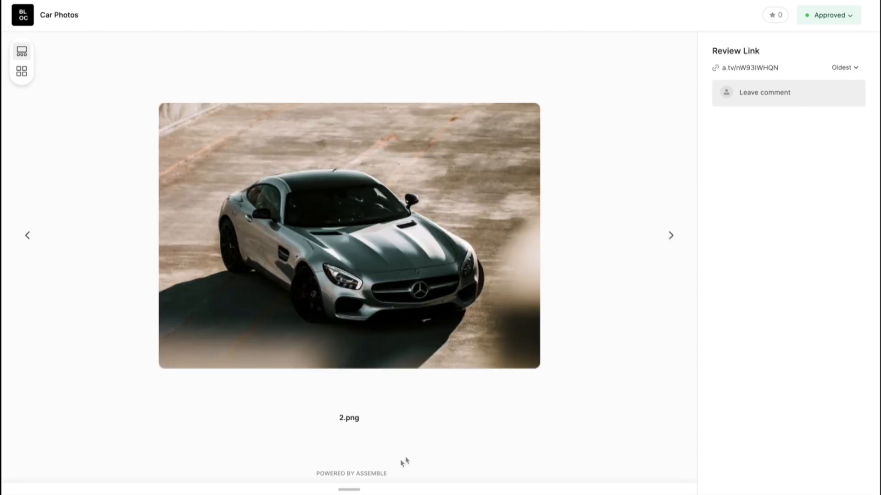
pyautogui.click(350, 489)
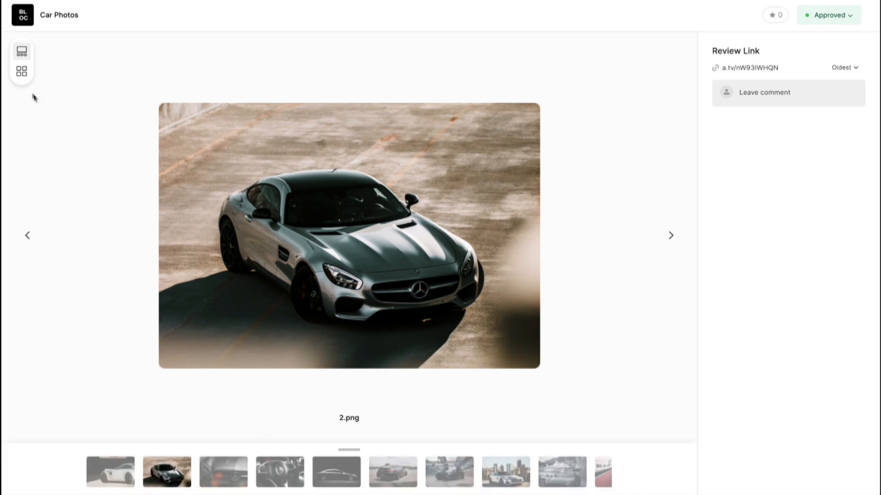
pyautogui.click(23, 75)
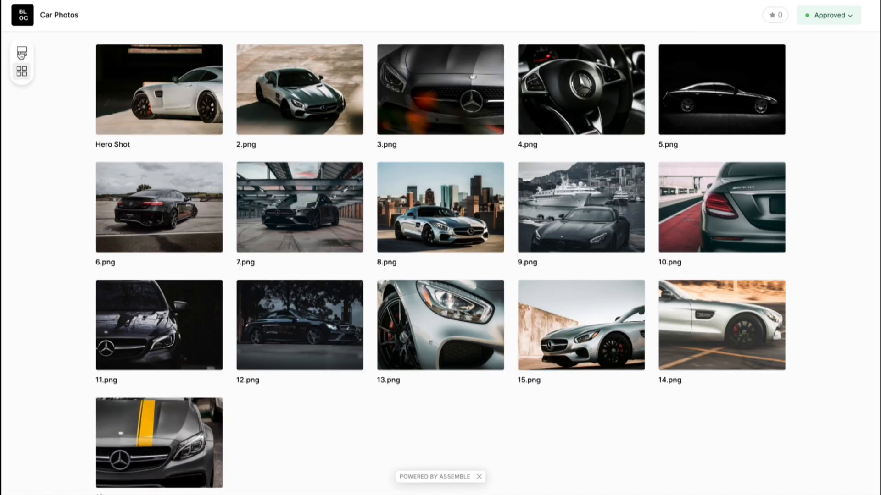
pyautogui.click(21, 52)
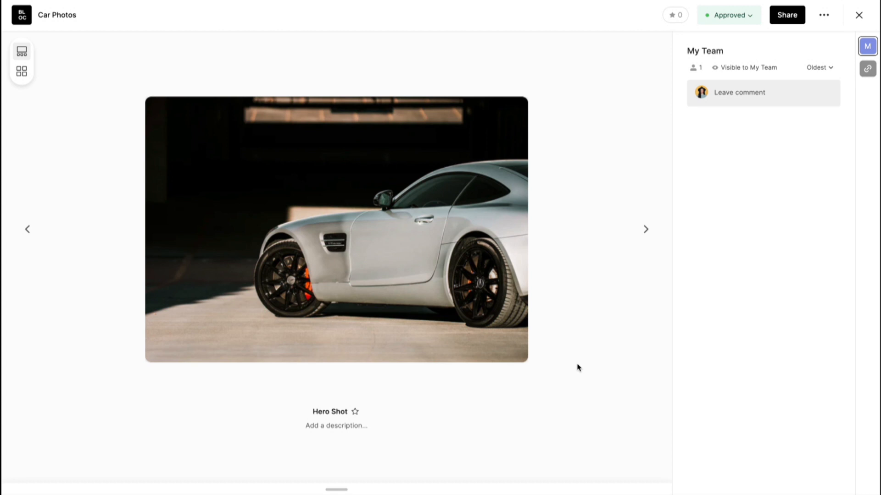
# Star the Hero Shot, 3.png, 8.png and 9.png photos.
pyautogui.click(355, 413)
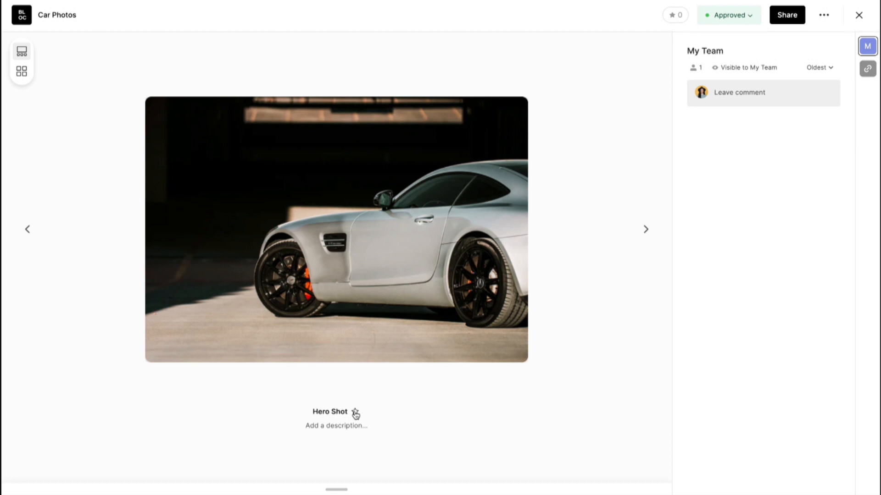
pyautogui.click(645, 229)
pyautogui.click(646, 232)
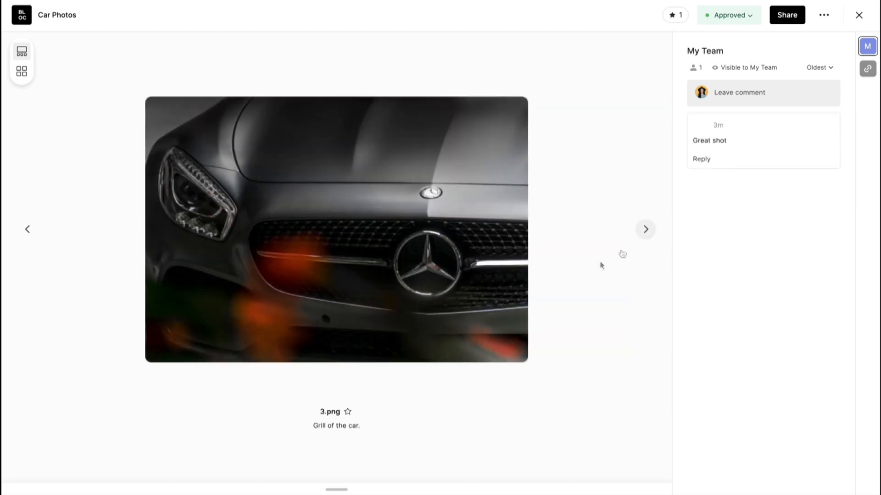
pyautogui.click(347, 412)
pyautogui.click(22, 72)
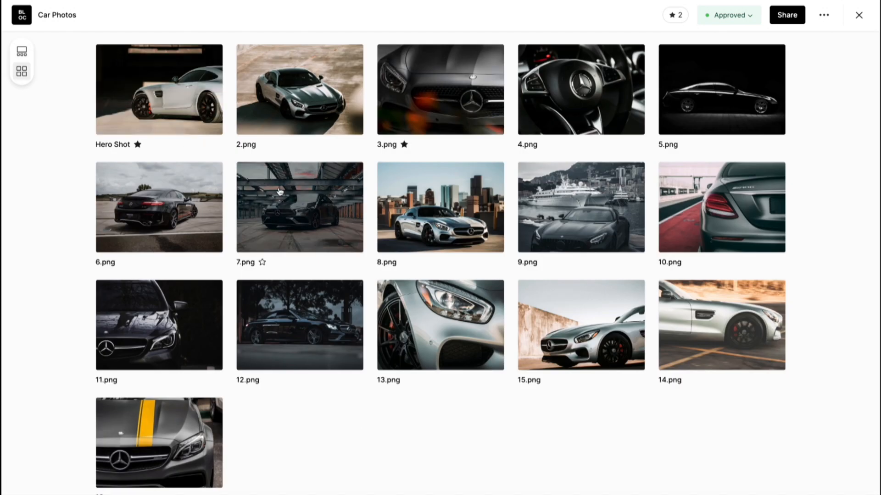
pyautogui.click(404, 264)
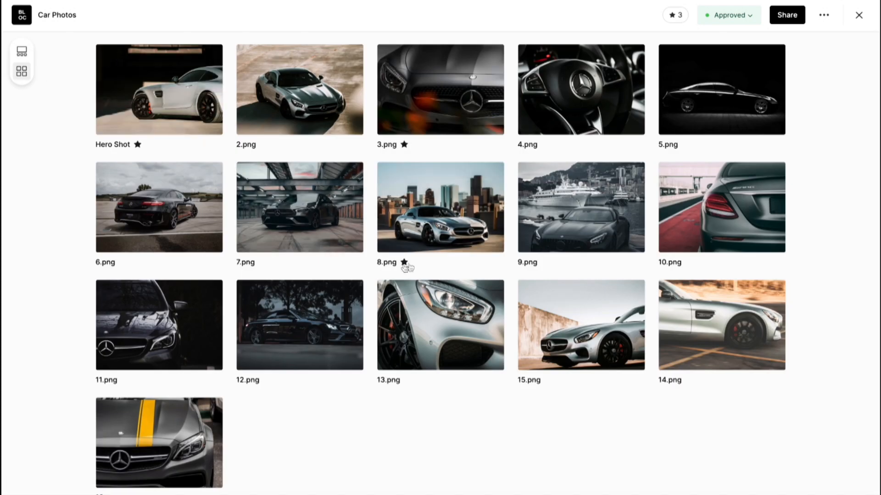
pyautogui.click(545, 263)
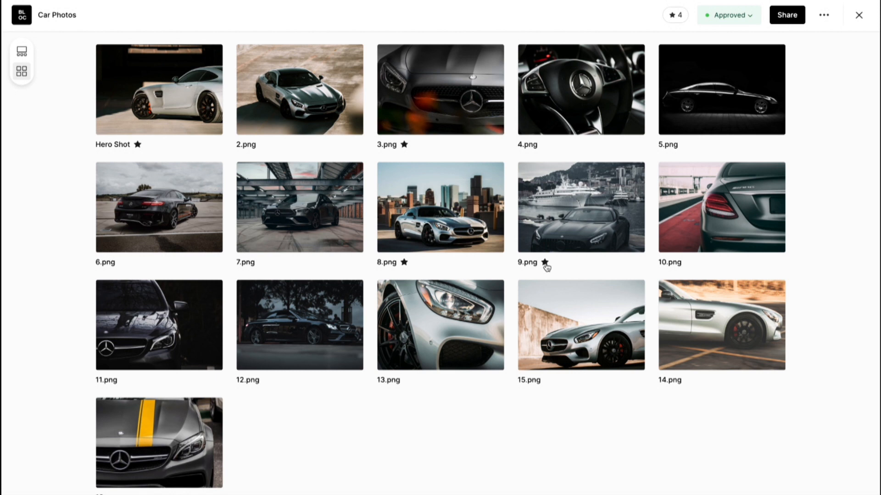
# Filter to starred photos and view them one at a time with thumbnails.
pyautogui.click(679, 20)
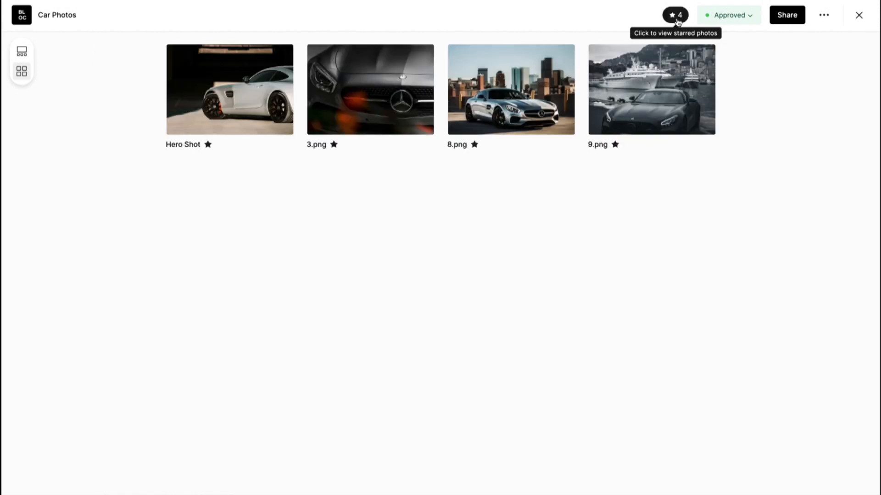
pyautogui.click(22, 52)
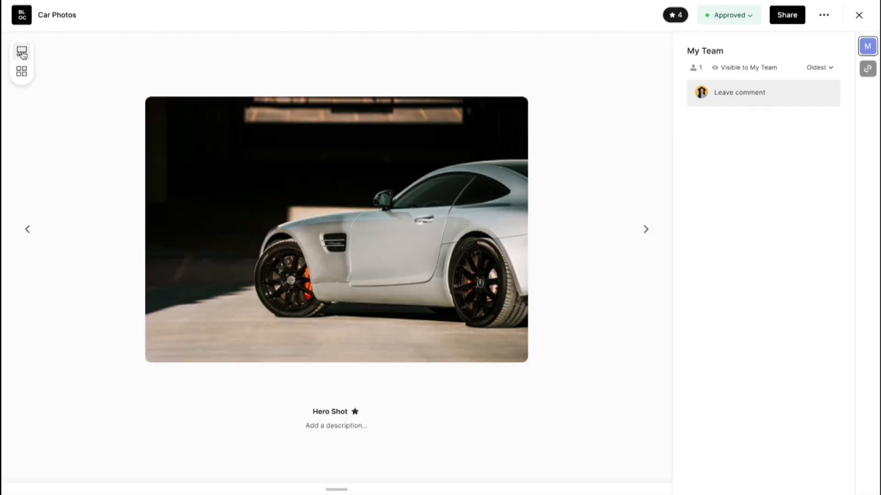
pyautogui.click(339, 490)
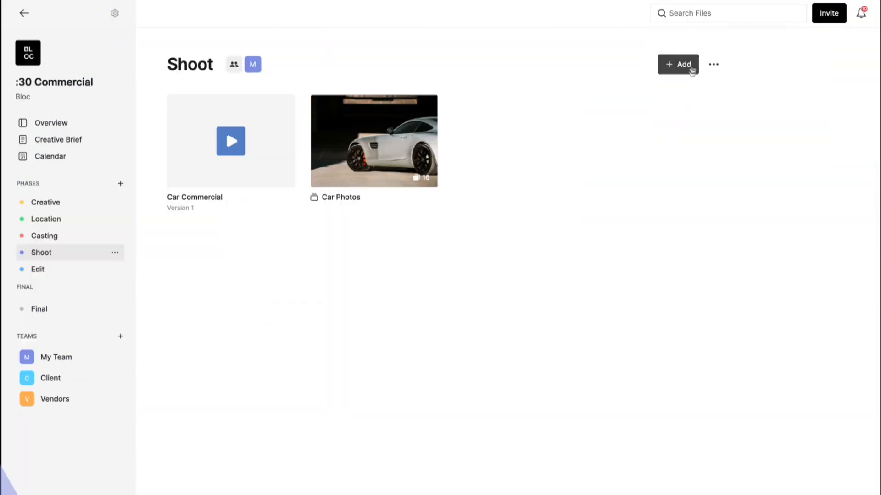
# Open the + Add dropdown on the Shoot page.
pyautogui.click(691, 65)
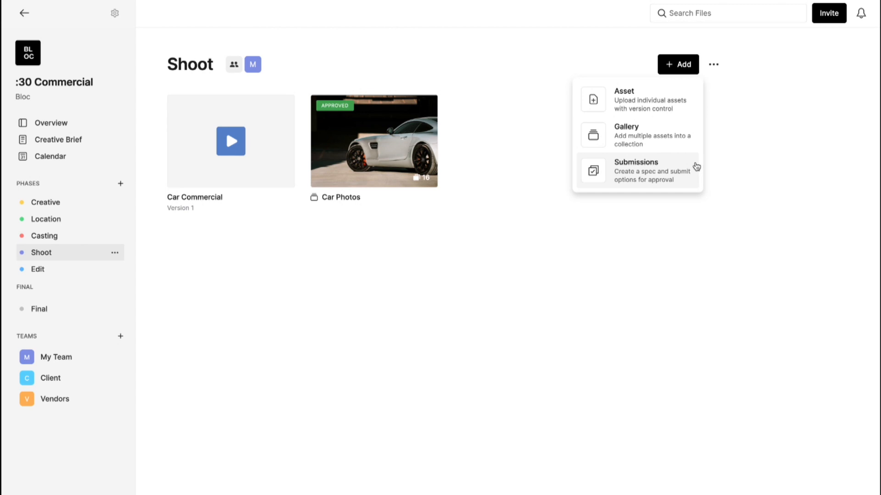
# Create a 'College Student' submissions spec and paste its 18–24, female, any-ethnicity description.
pyautogui.click(697, 166)
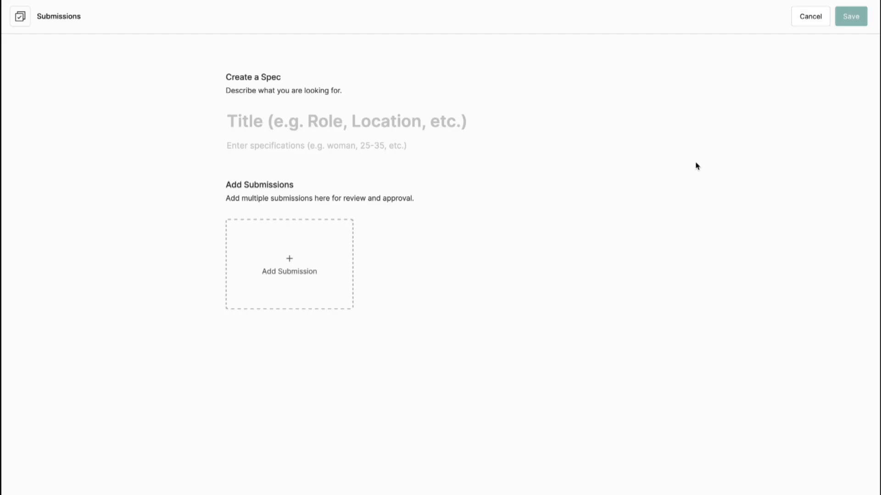
pyautogui.click(262, 117)
pyautogui.write('College Student')
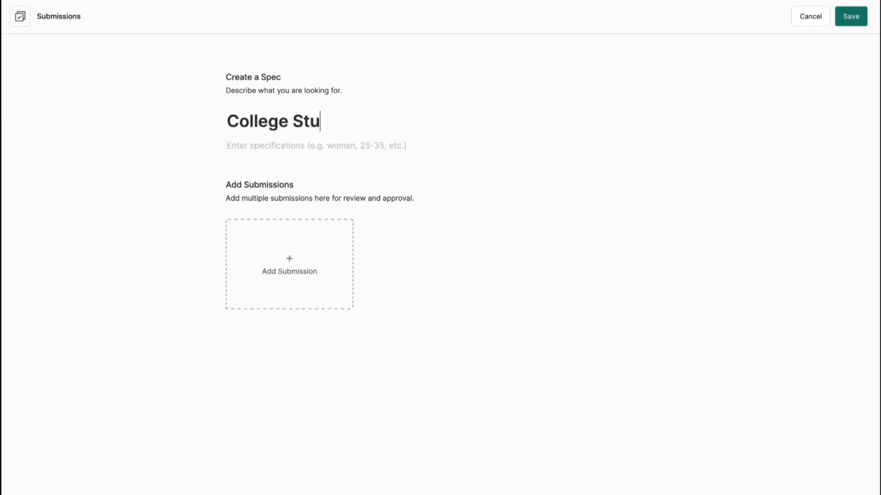
pyautogui.click(252, 146)
pyautogui.hotkey('ctrl', 'v')
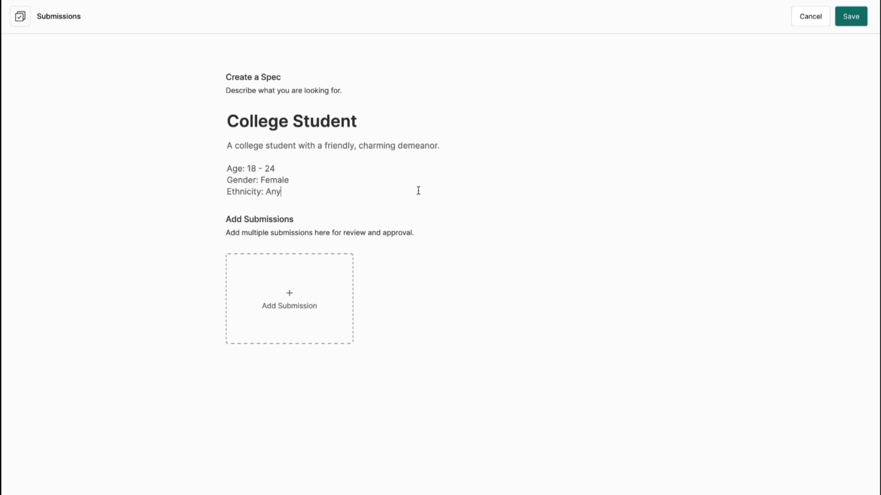
# Add a candidate submission with the candidate's name and upload two headshot screenshots.
pyautogui.click(290, 298)
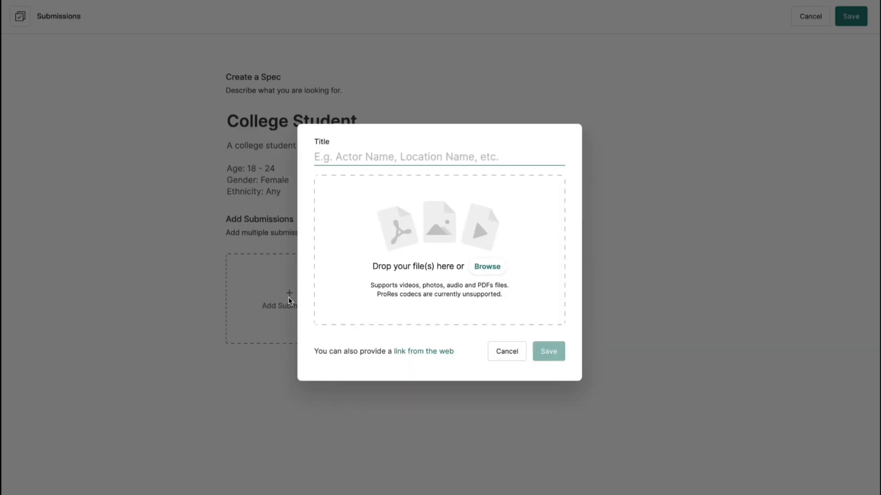
pyautogui.write('Amy')
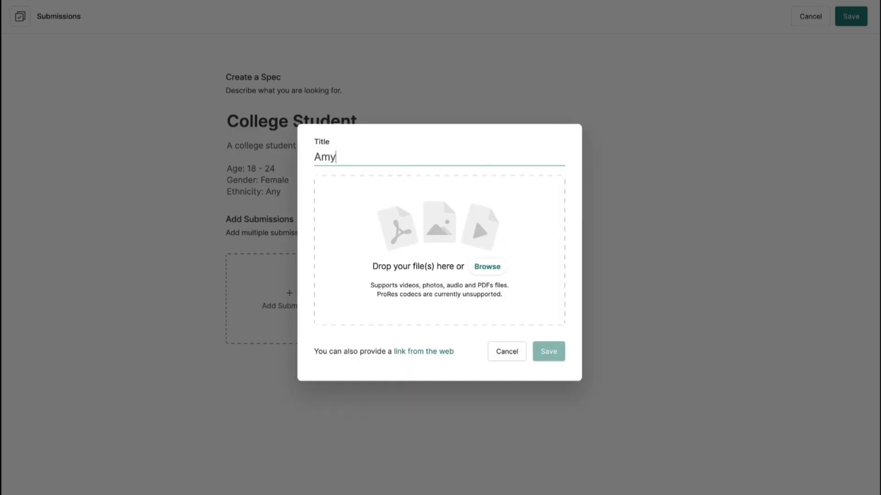
pyautogui.click(496, 271)
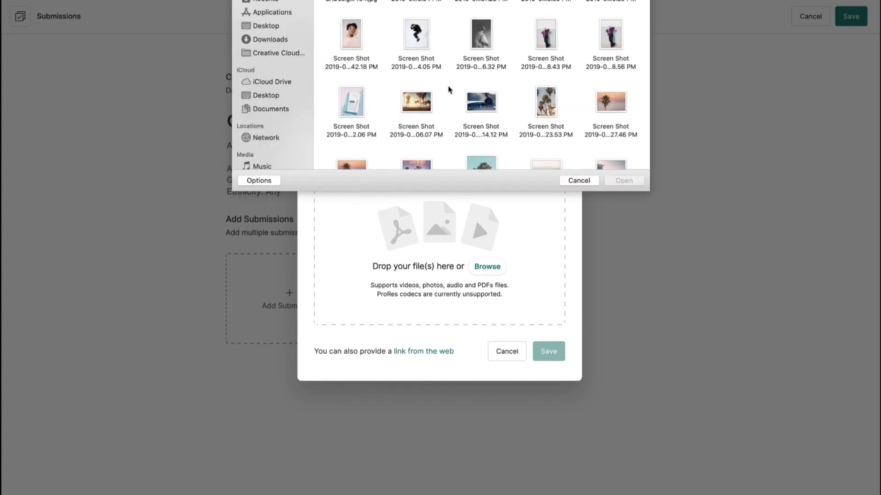
pyautogui.click(351, 41)
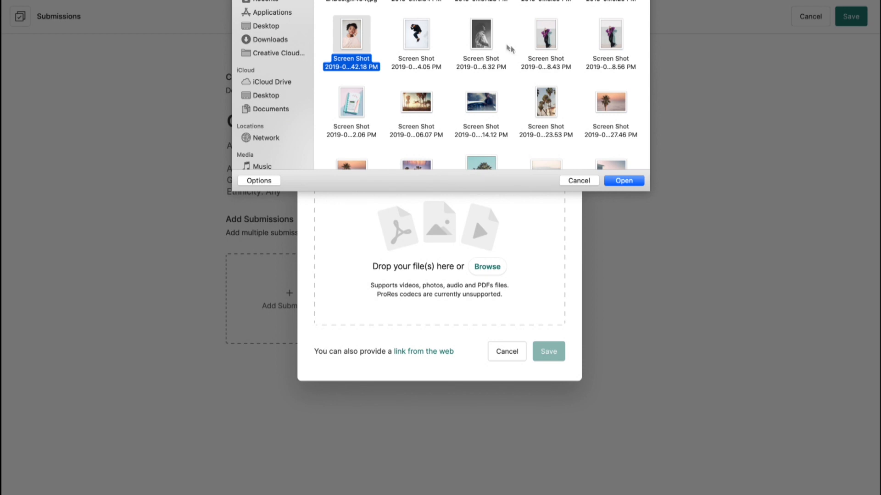
pyautogui.keyDown('super'); pyautogui.click(483, 41); pyautogui.keyUp('super')
pyautogui.click(622, 180)
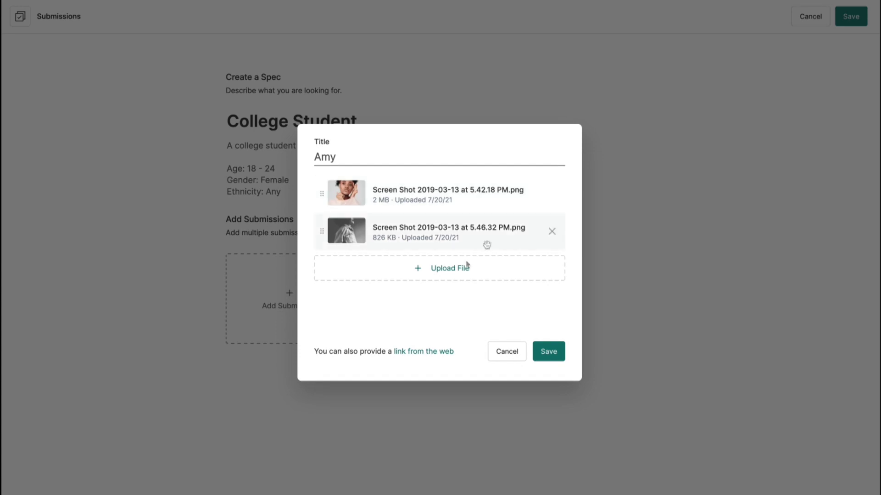
# Dismiss the web link entry and save the candidate submission.
pyautogui.click(415, 358)
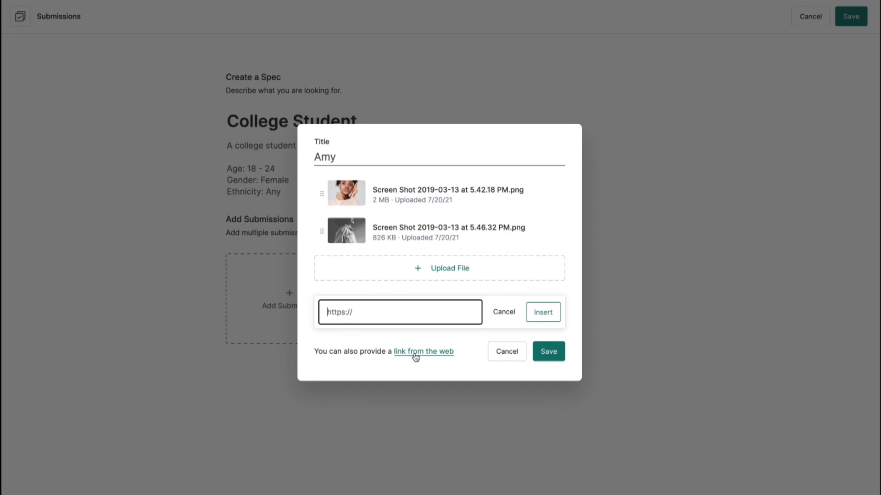
pyautogui.click(505, 316)
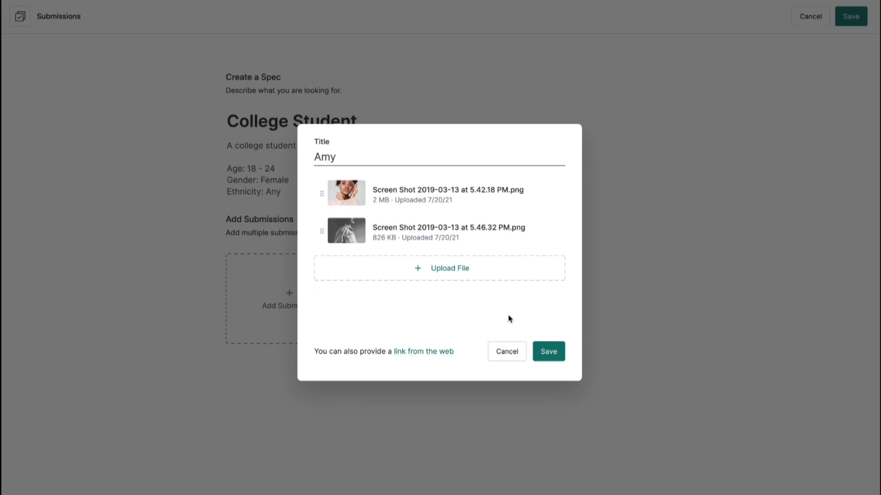
pyautogui.click(542, 352)
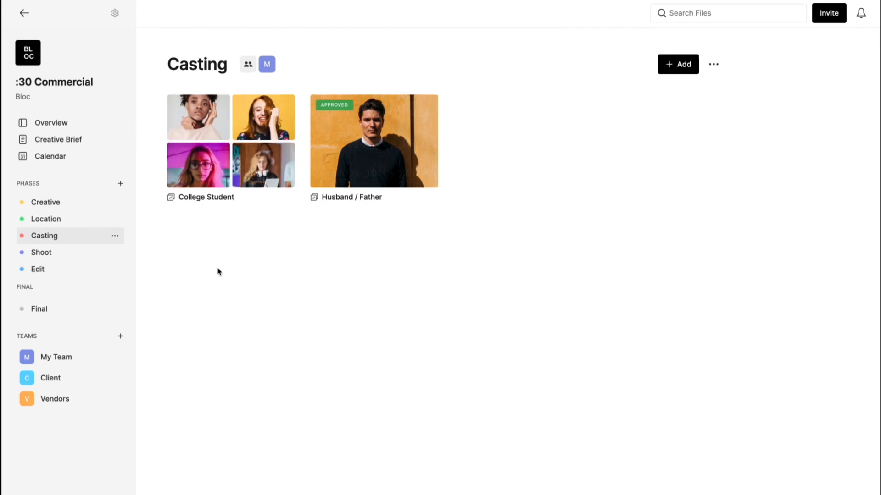
# Give the first candidate's second photo the description 'Love her look here.'.
pyautogui.click(256, 151)
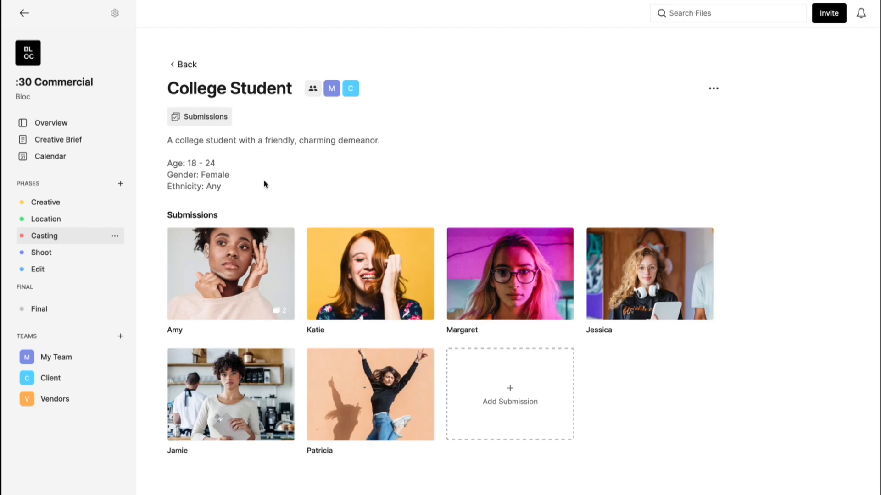
pyautogui.click(233, 277)
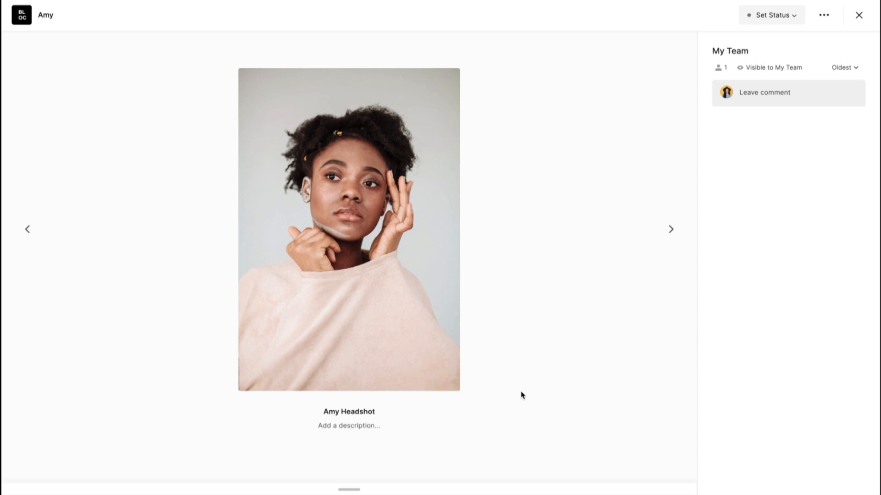
pyautogui.click(349, 489)
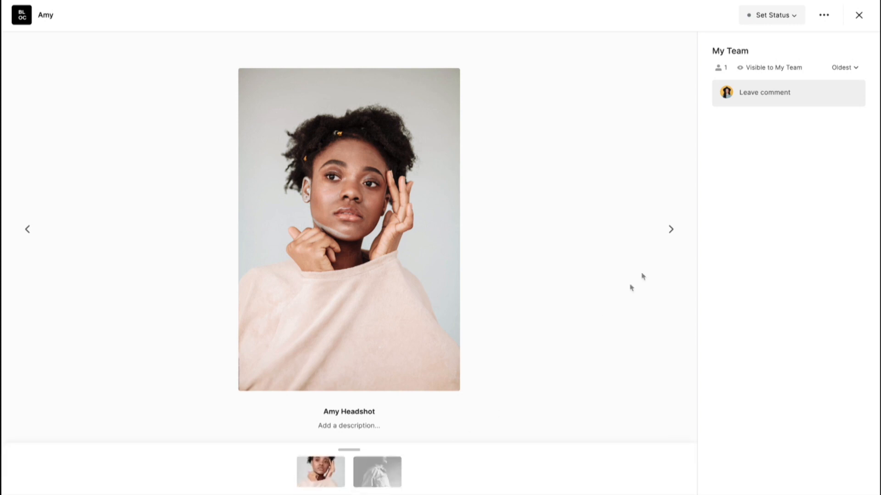
pyautogui.click(670, 231)
pyautogui.click(340, 427)
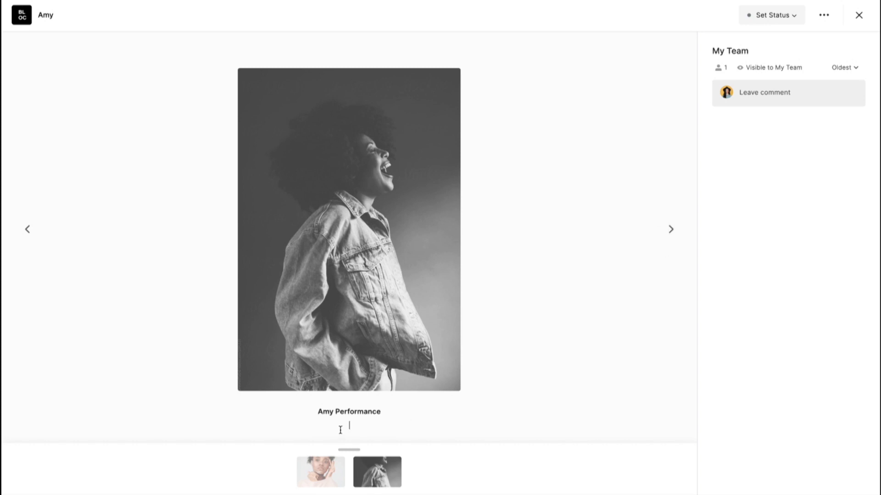
pyautogui.write('Love her look here.')
# Publish an 'I agree!' comment on that photo, then close the viewer.
pyautogui.click(769, 91)
pyautogui.write('I agr')
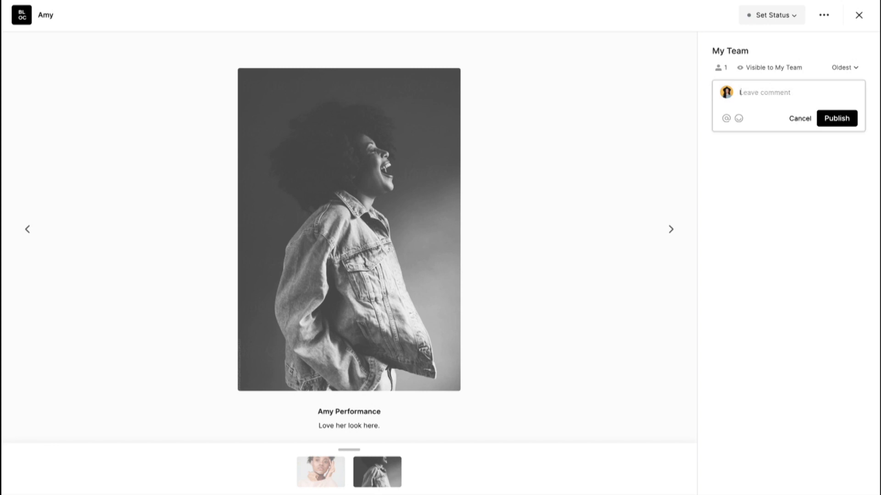
pyautogui.write('ee!')
pyautogui.click(851, 119)
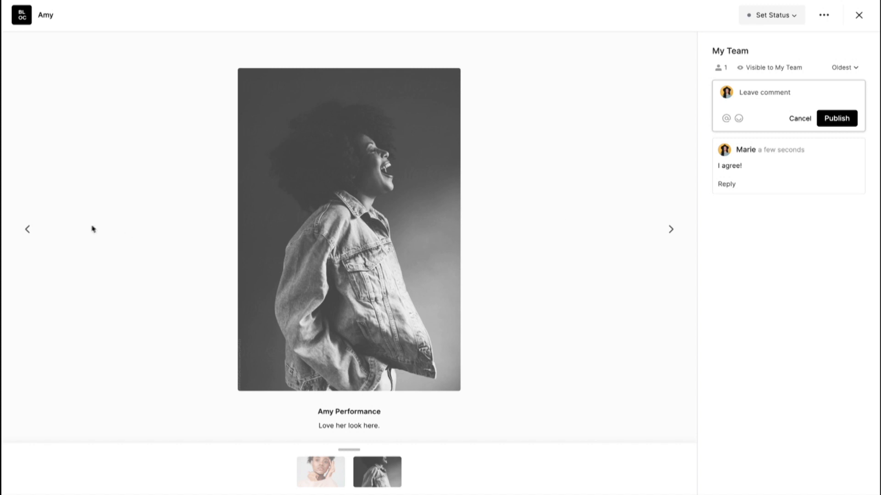
pyautogui.click(28, 230)
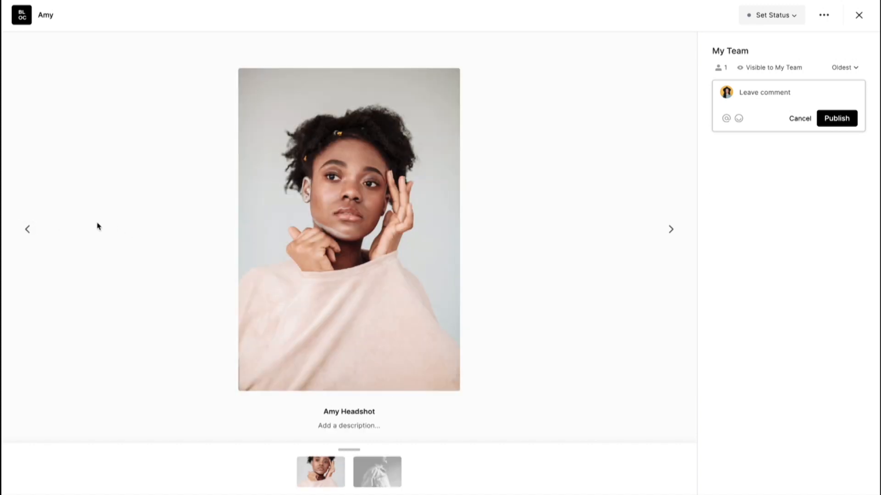
pyautogui.press('Escape')
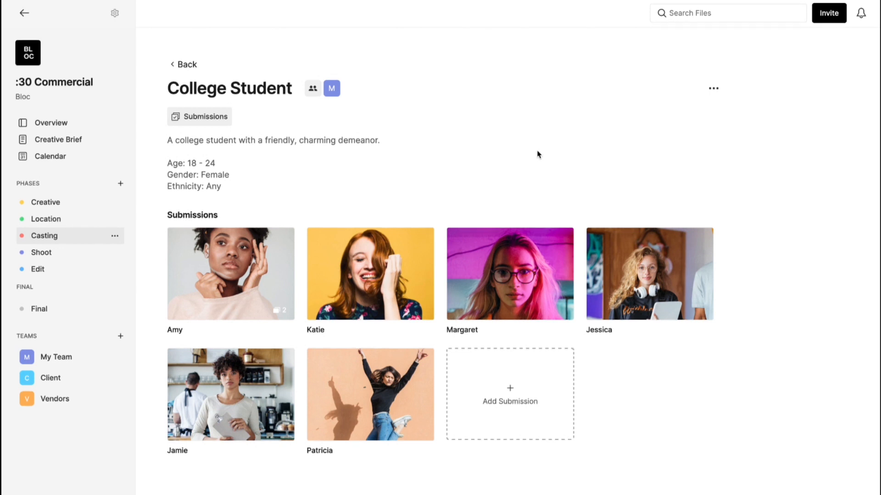
# Invite the Client and Vendors teams to the spec, then view the Client team's comments on the first submission.
pyautogui.click(312, 86)
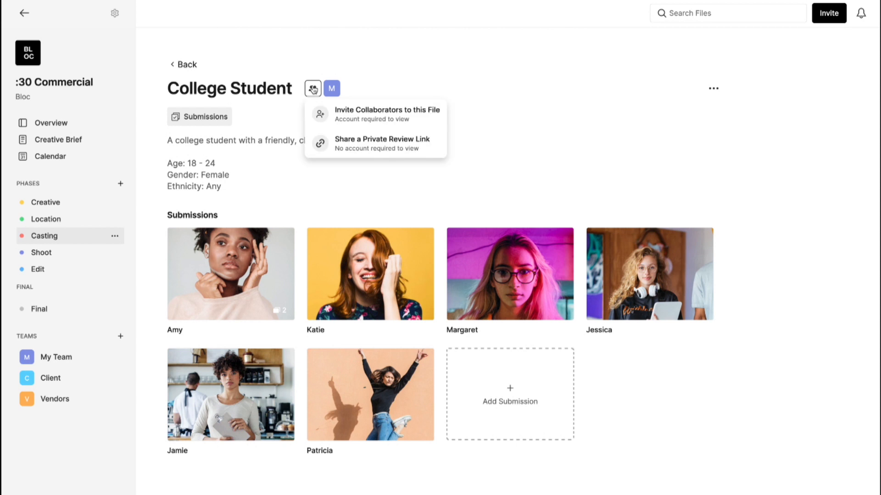
pyautogui.click(365, 115)
pyautogui.click(526, 290)
pyautogui.click(525, 319)
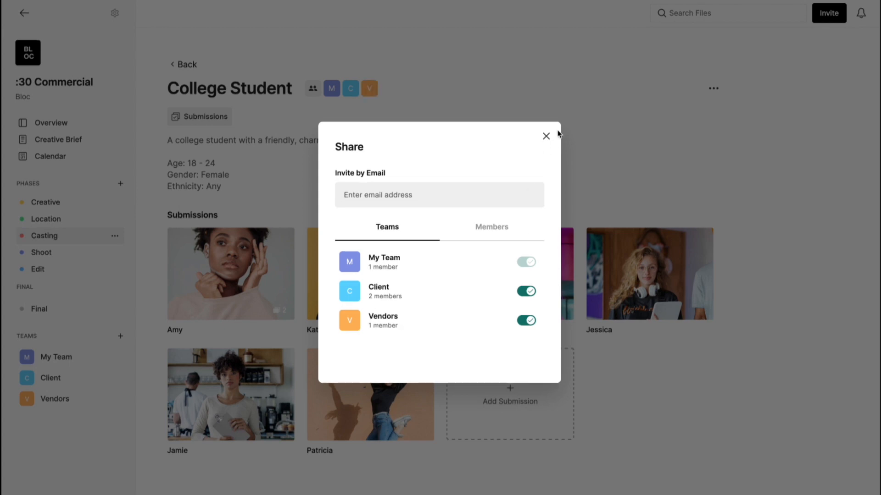
pyautogui.click(545, 137)
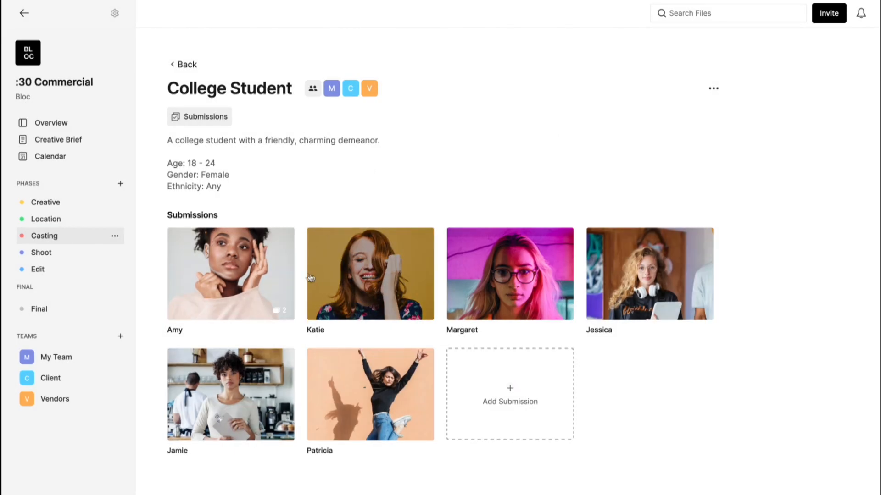
pyautogui.click(245, 273)
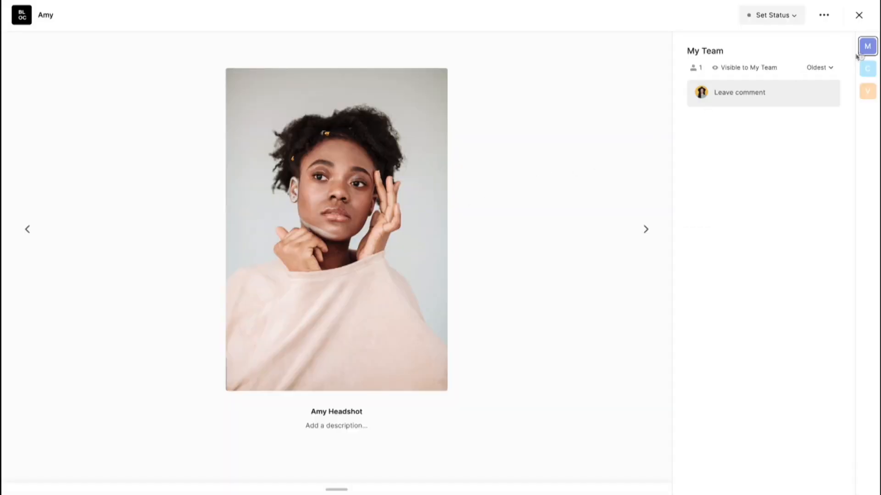
pyautogui.click(868, 69)
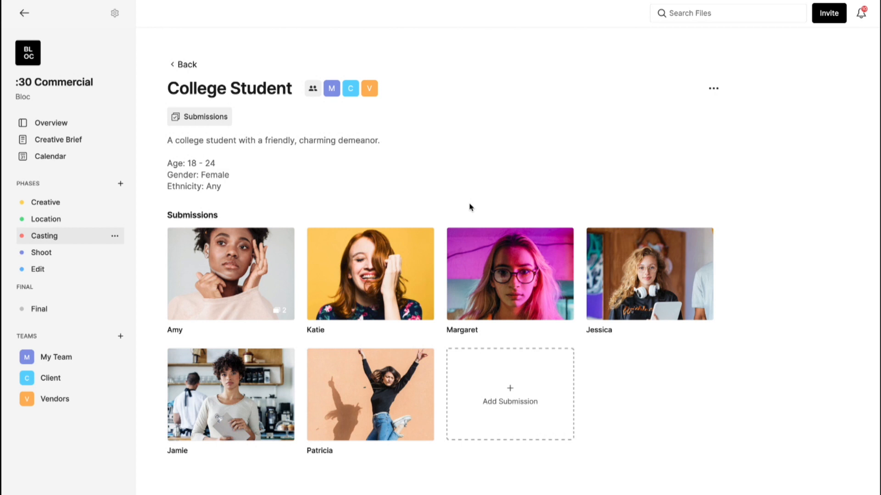
# Create and copy a private review link, then preview the first candidate's files through it.
pyautogui.click(313, 92)
pyautogui.click(364, 150)
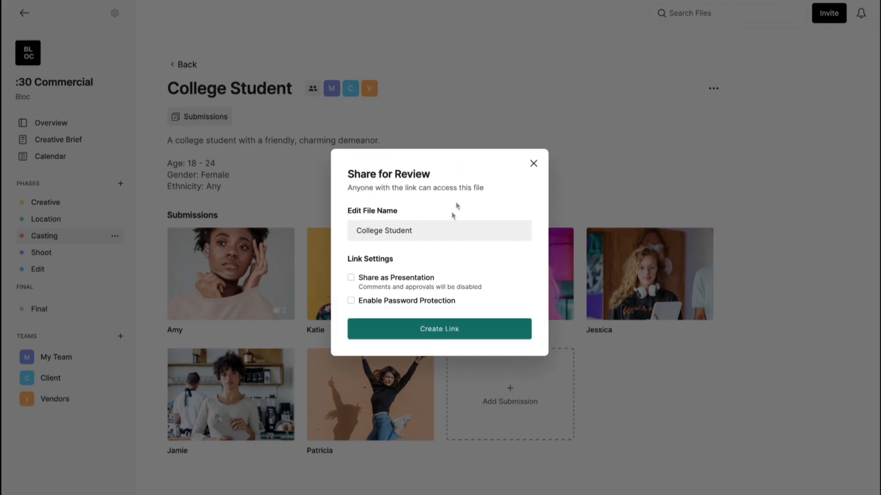
pyautogui.click(444, 329)
pyautogui.click(512, 332)
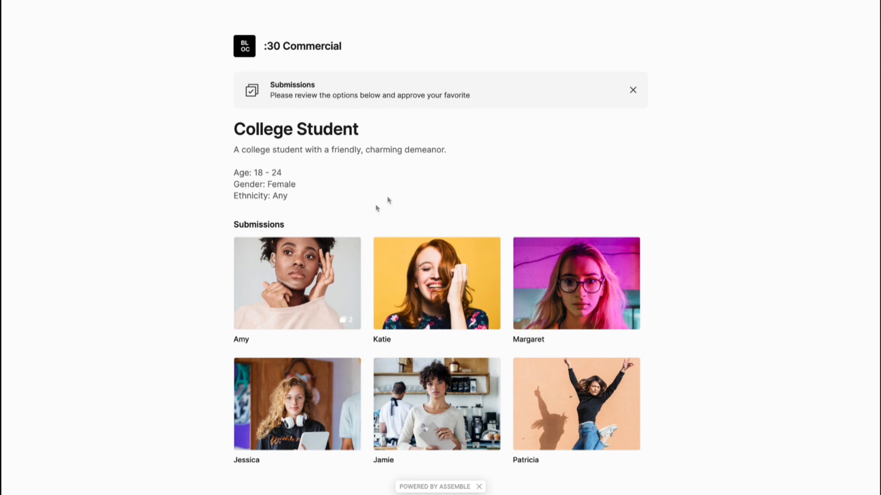
pyautogui.click(315, 265)
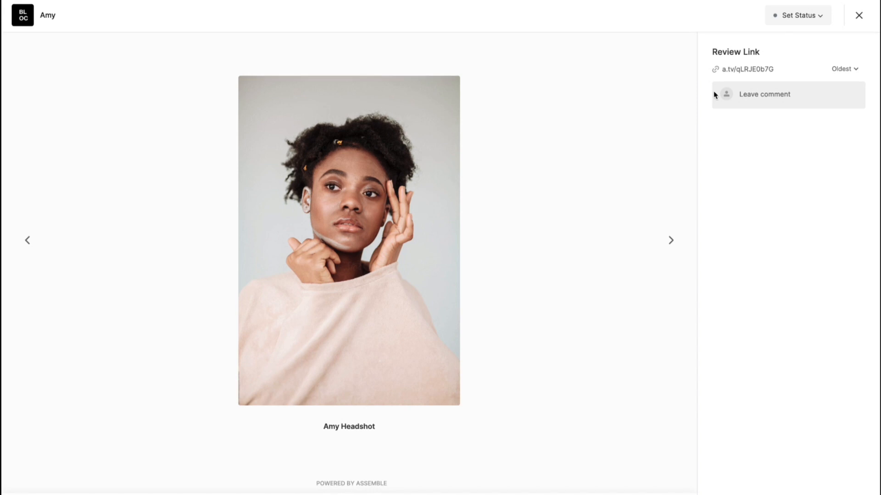
pyautogui.click(670, 242)
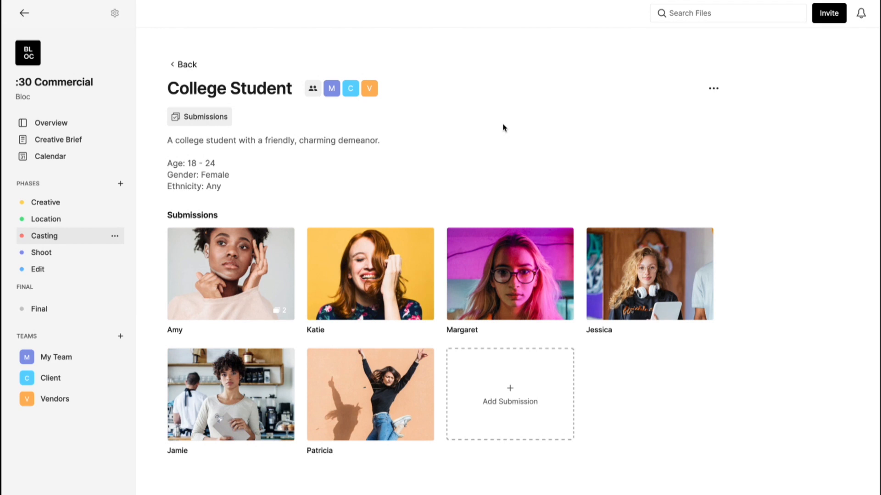
# Set two candidate submissions to Shortlist status.
pyautogui.click(391, 259)
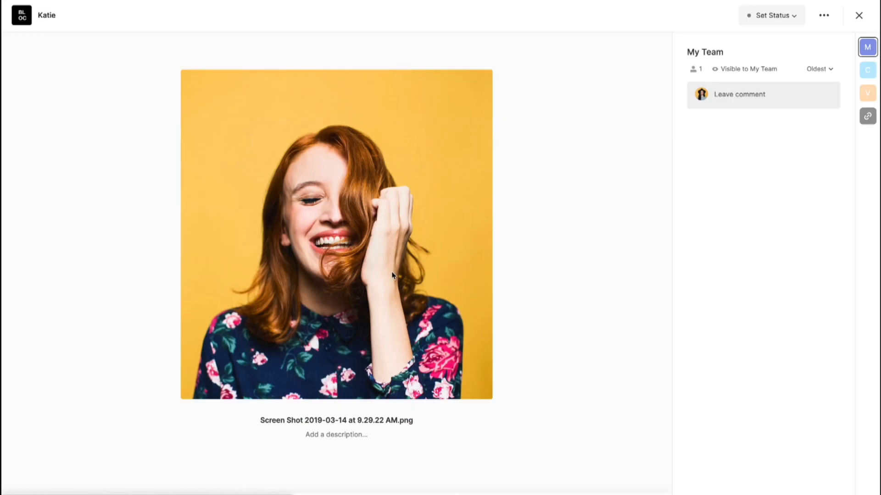
pyautogui.click(779, 19)
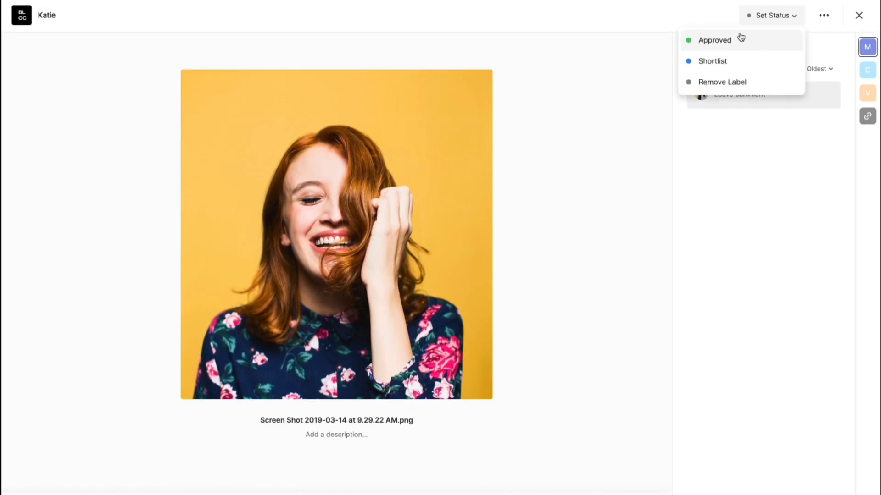
pyautogui.click(720, 65)
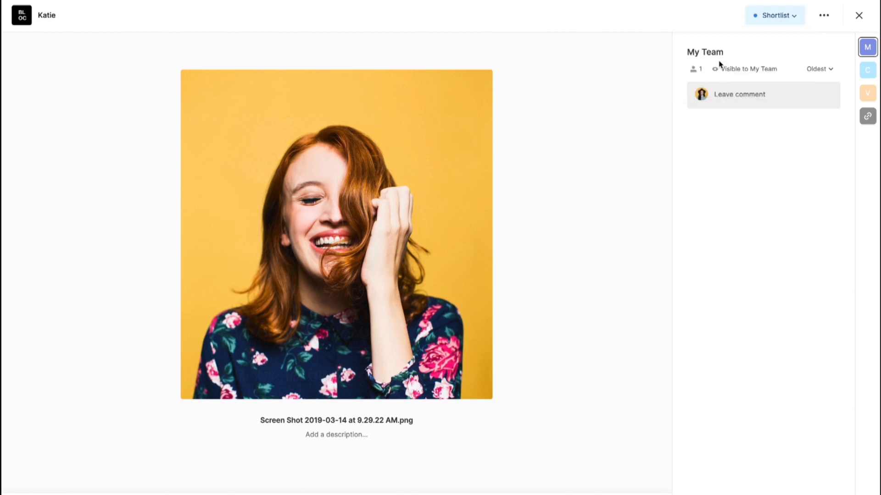
pyautogui.click(858, 15)
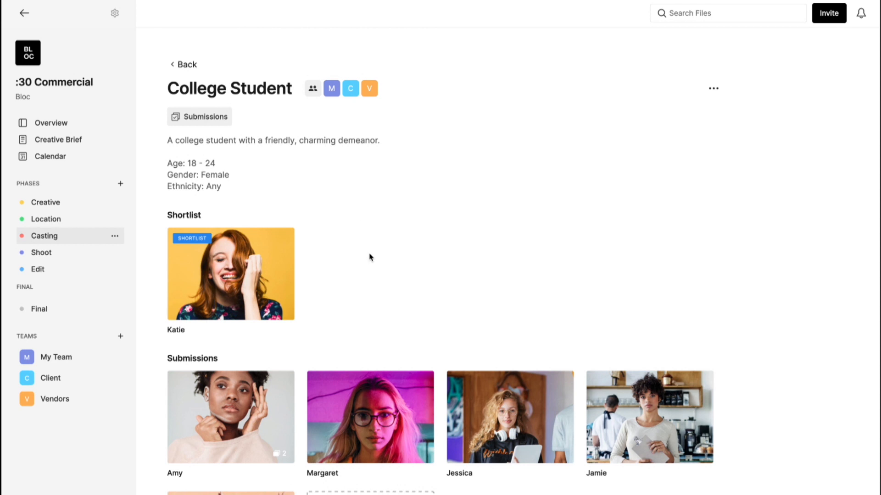
pyautogui.scroll(-2, 370, 255)
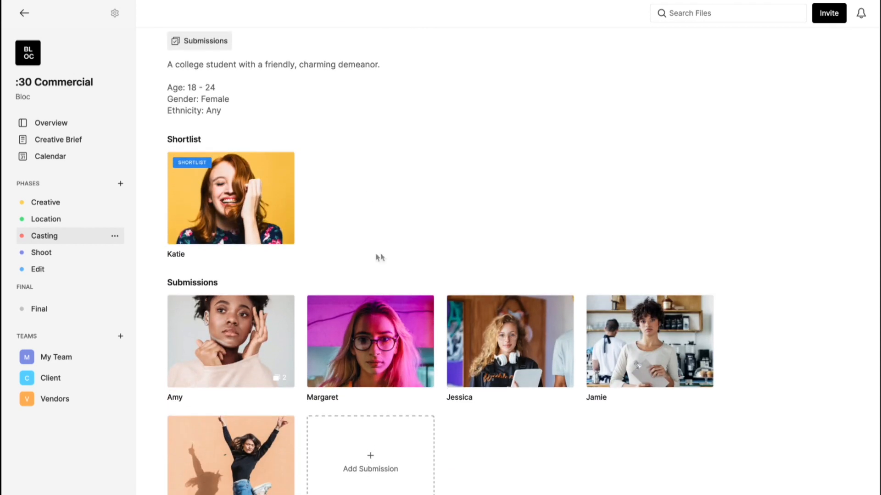
pyautogui.click(641, 331)
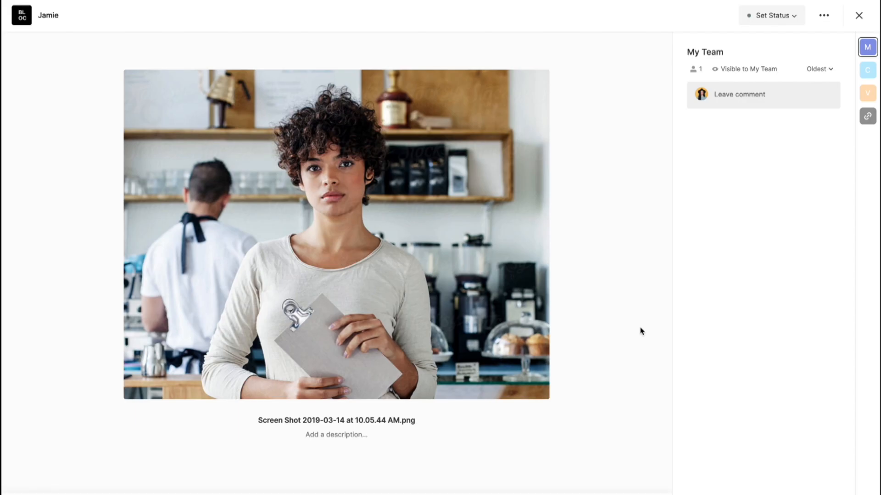
pyautogui.click(763, 18)
pyautogui.click(725, 60)
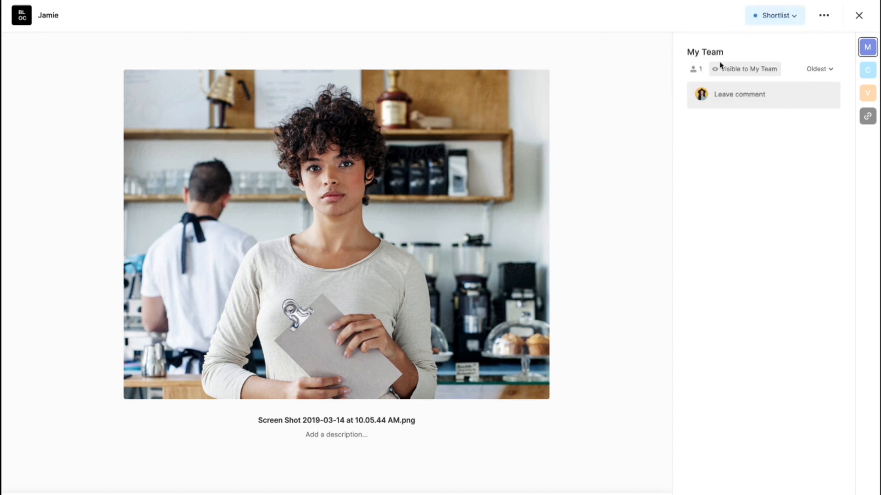
pyautogui.click(858, 15)
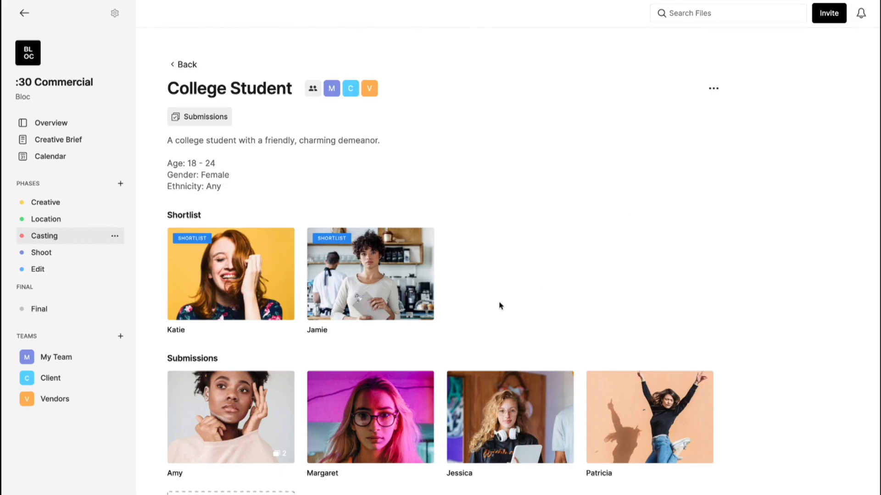
# Shortlist the third candidate too, then reopen her submission.
pyautogui.click(228, 422)
pyautogui.click(783, 22)
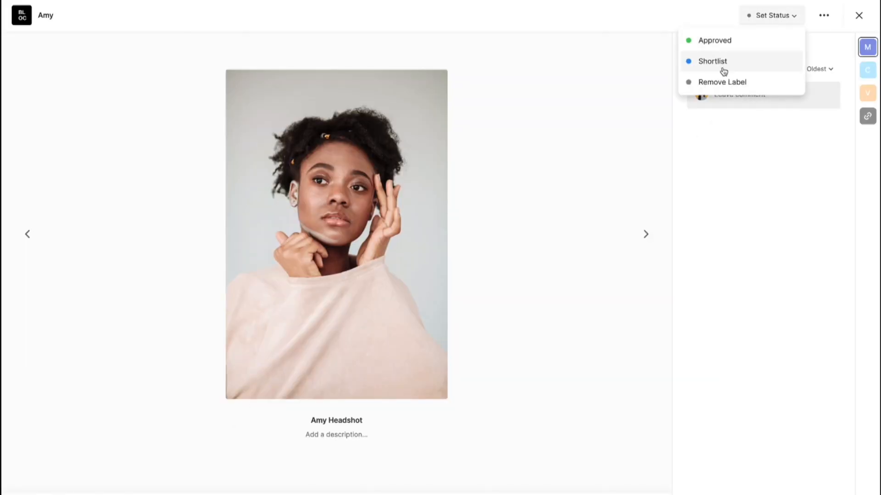
pyautogui.click(720, 64)
pyautogui.click(858, 16)
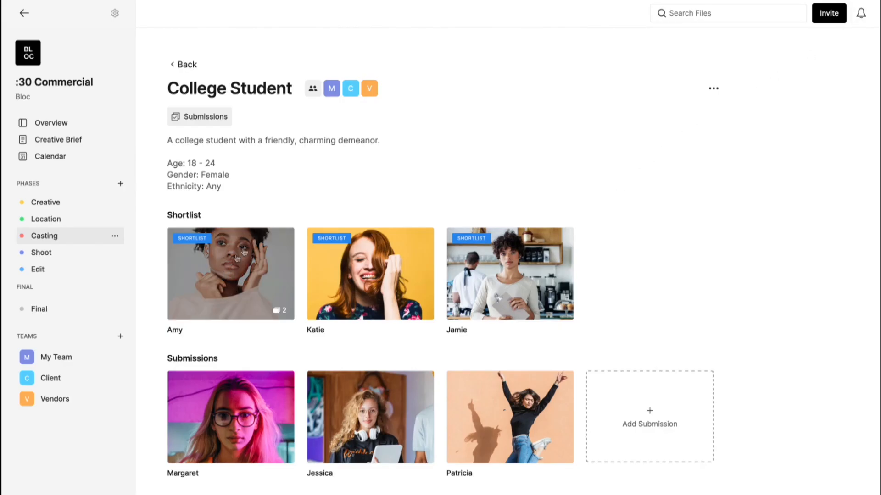
pyautogui.click(227, 271)
# Set the open candidate's status to Approved and close her viewer.
pyautogui.click(765, 18)
pyautogui.click(740, 40)
pyautogui.press('Escape')
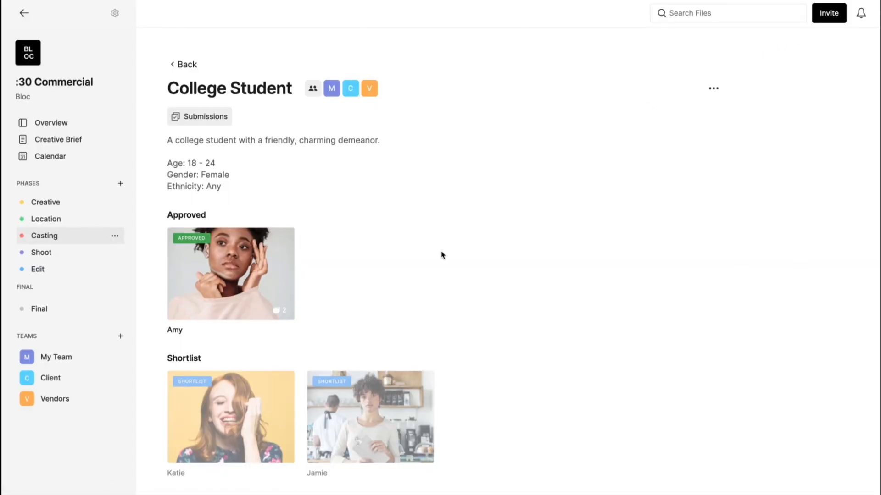
pyautogui.scroll(-3, 442, 254)
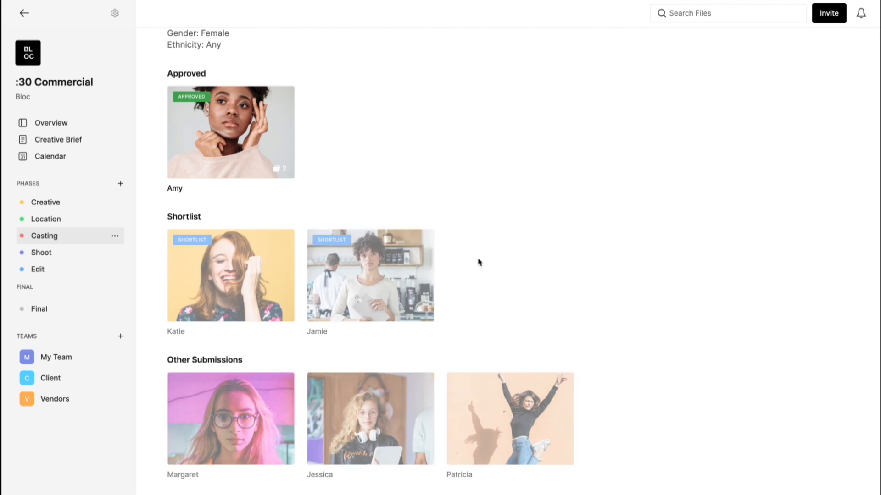
pyautogui.scroll(1, 479, 262)
pyautogui.scroll(1, 479, 262)
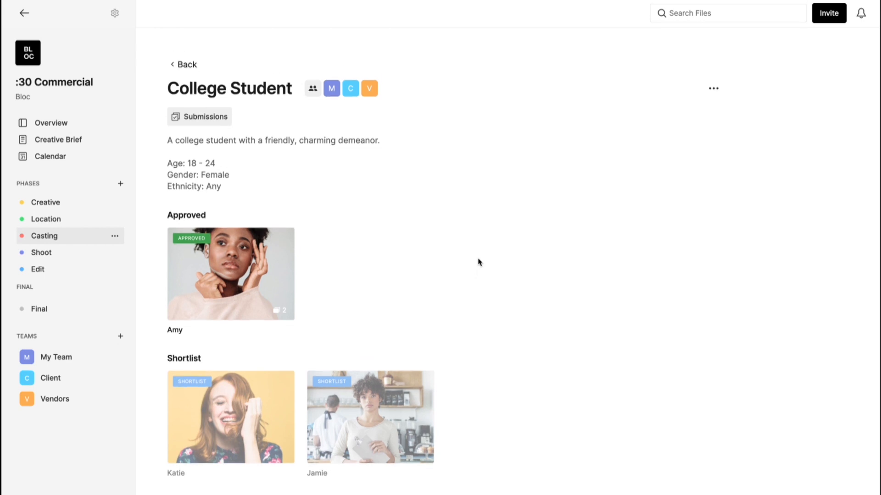
pyautogui.scroll(-3, 478, 262)
# Approve the other shortlisted candidate, then go to the Shoot phase via Casting.
pyautogui.click(386, 312)
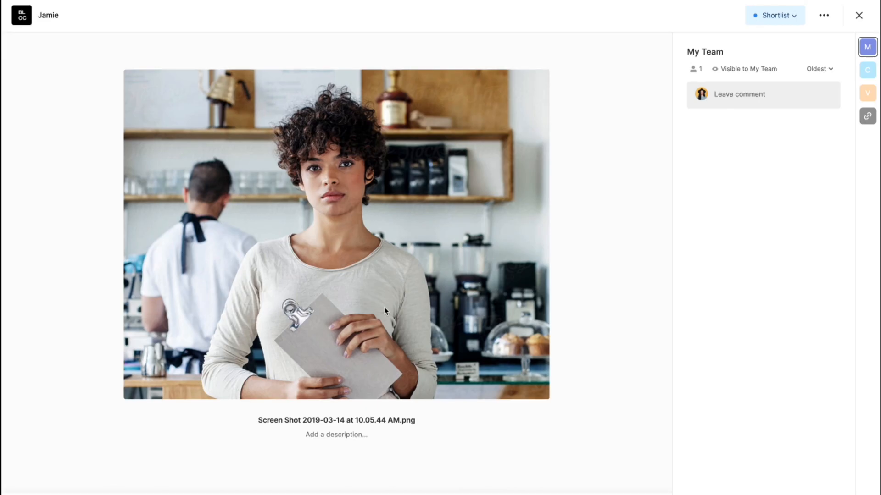
pyautogui.click(780, 16)
pyautogui.click(740, 43)
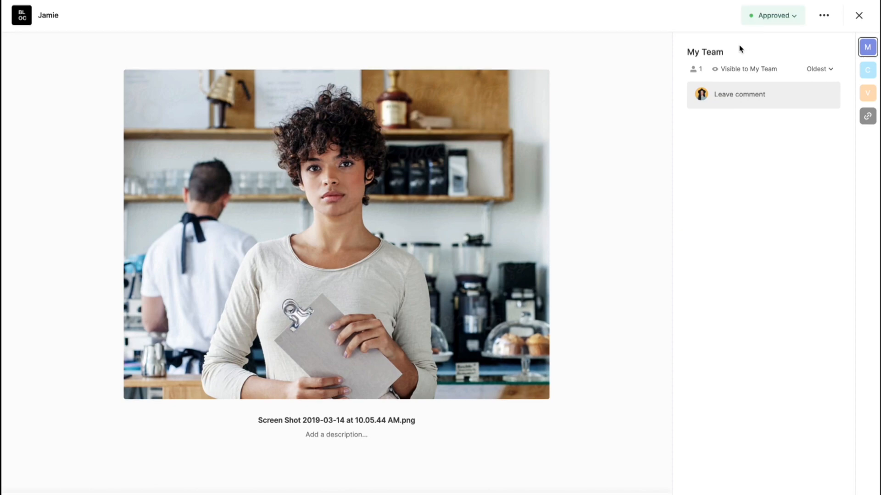
pyautogui.press('Escape')
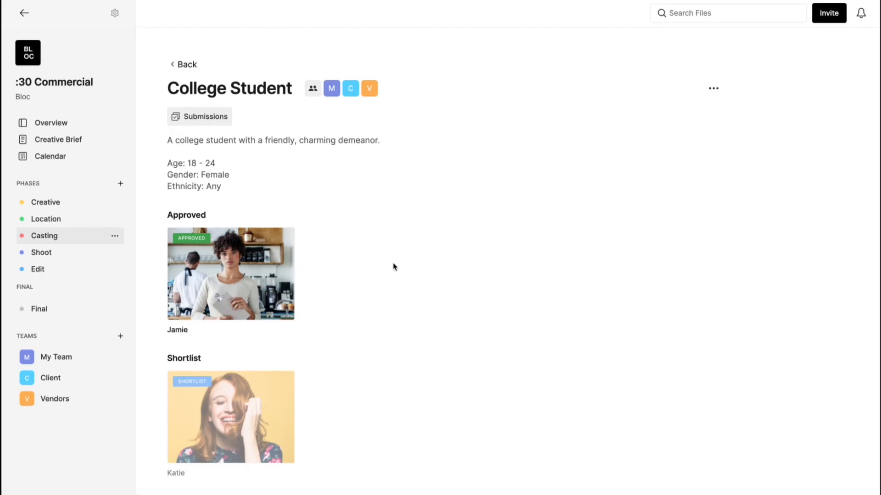
pyautogui.click(181, 64)
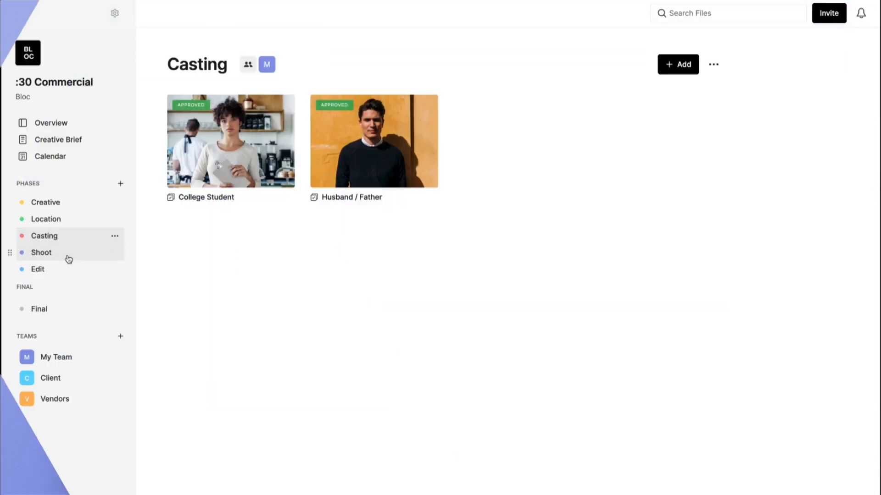
pyautogui.click(67, 256)
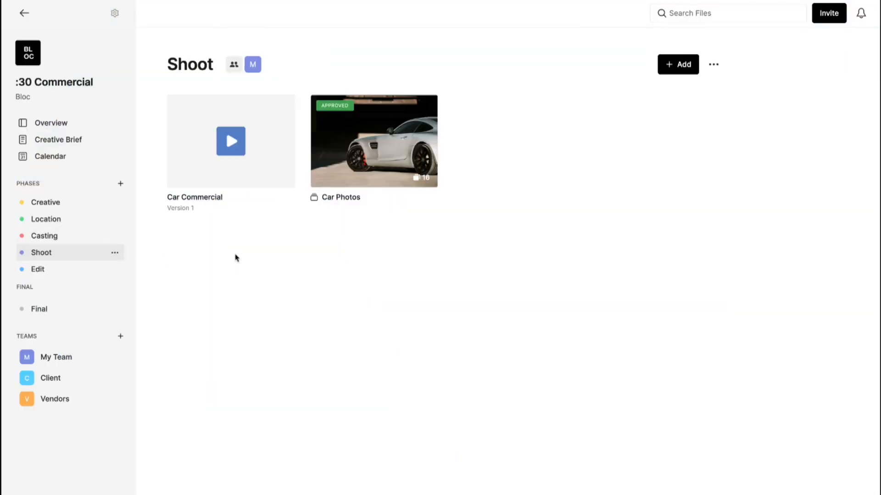